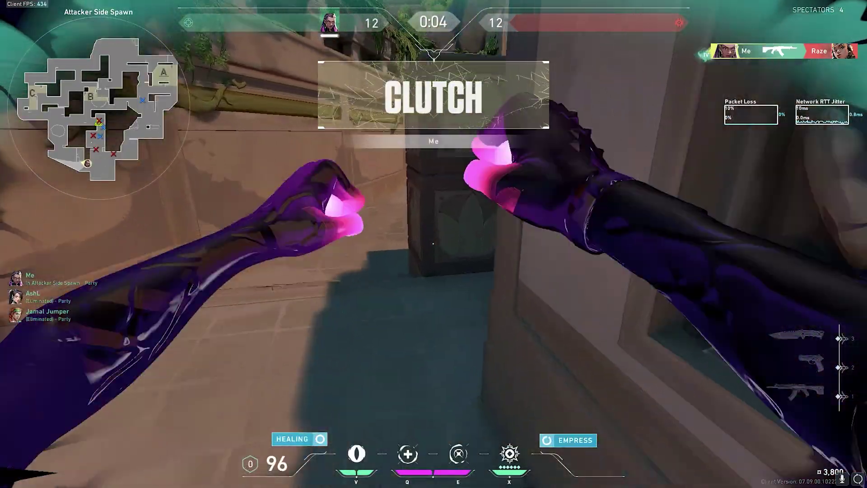
Open Valorant's all chat after the clutch round and send a short message.
key("y")
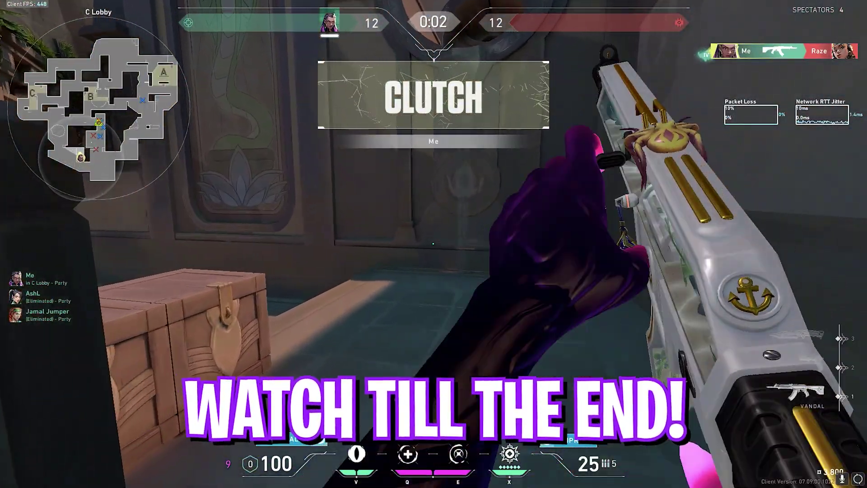
key("shift+Return")
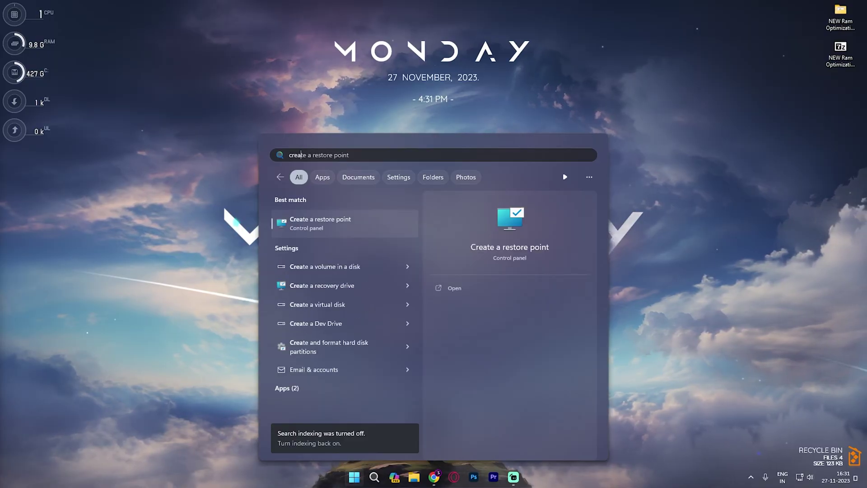
Check Local Disk (C:) protection, then start a restore point described 'RAM Optimiza…'.
type("te a restore point")
key("Return")
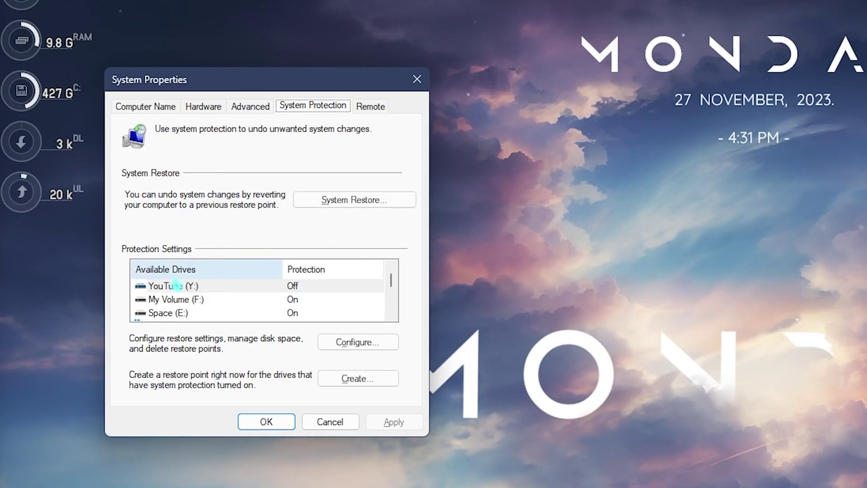
scroll(178, 289, "down", 1)
left_click(185, 299)
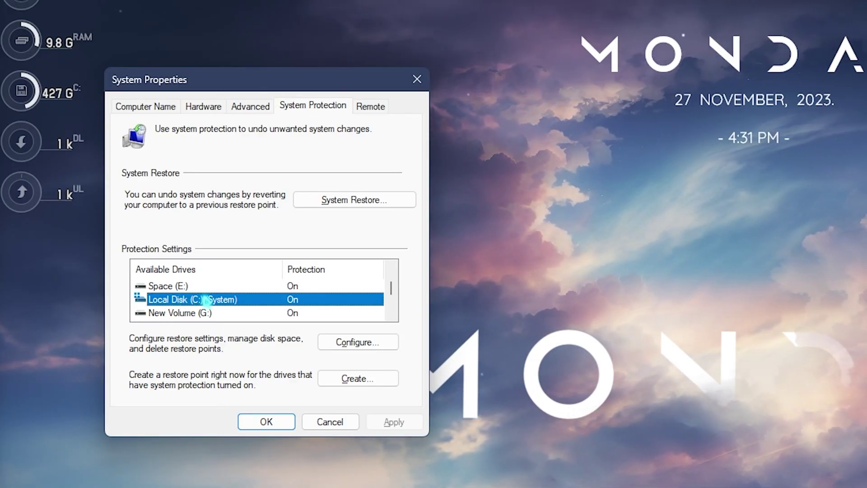
left_click(345, 343)
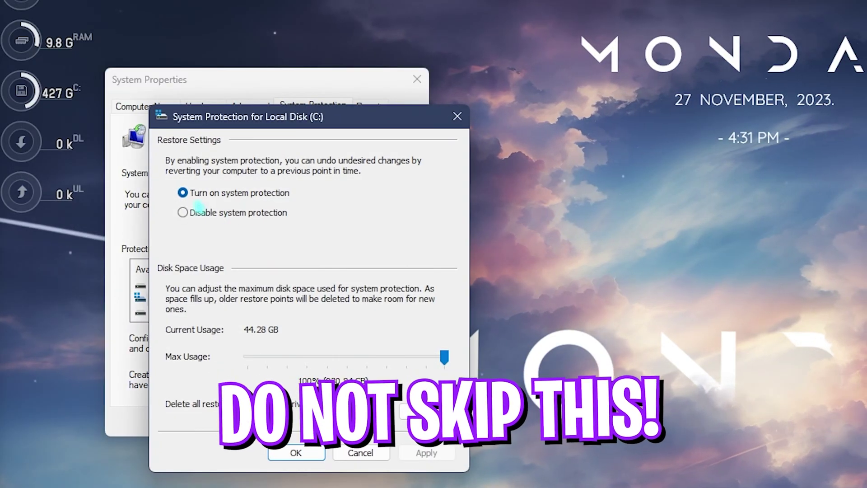
left_click(296, 453)
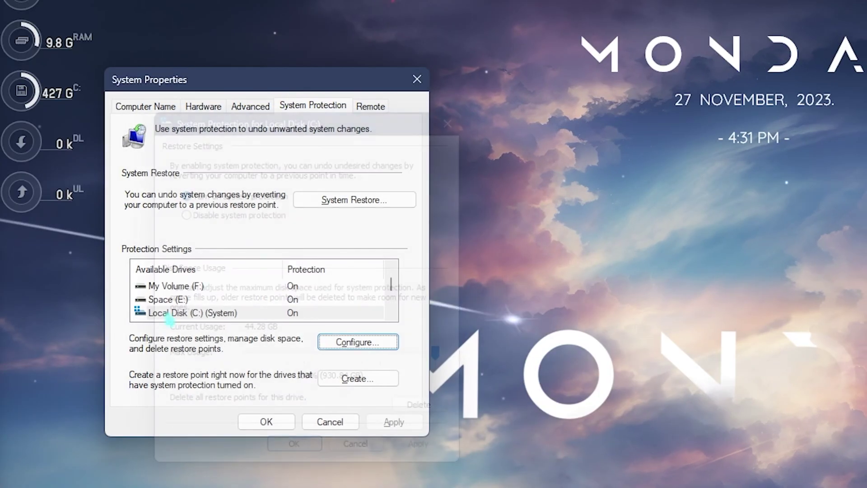
left_click(358, 378)
type("RAM")
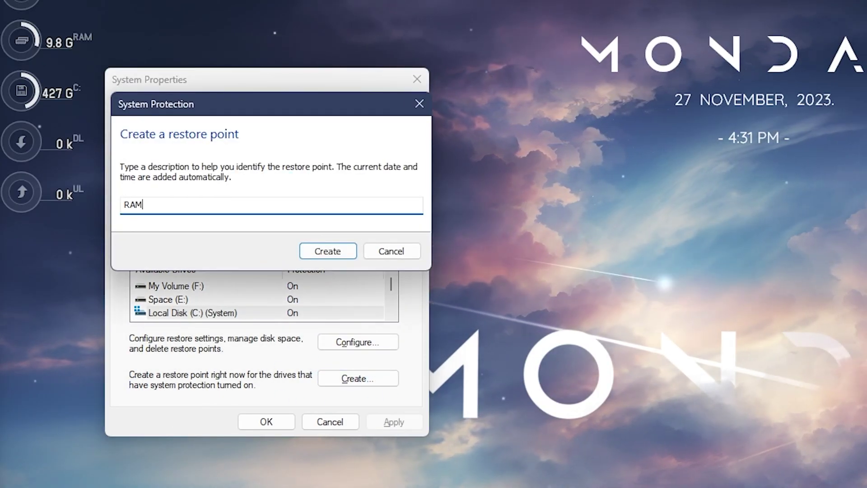
type(" Optim")
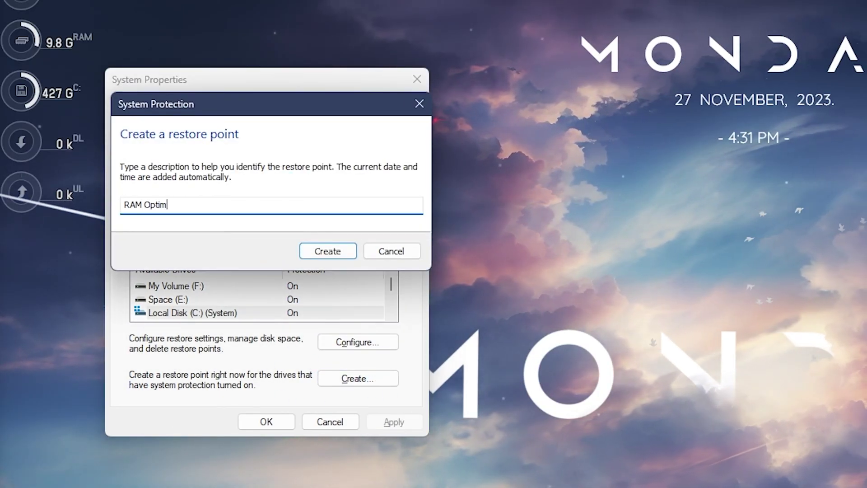
type("iza")
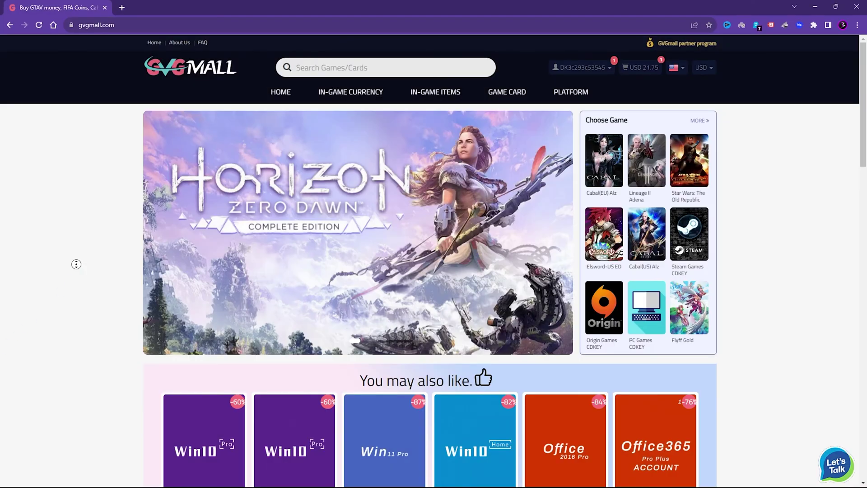
Scroll the GVGMall home page and look through its top navigation menus.
scroll(69, 289, "down", 4)
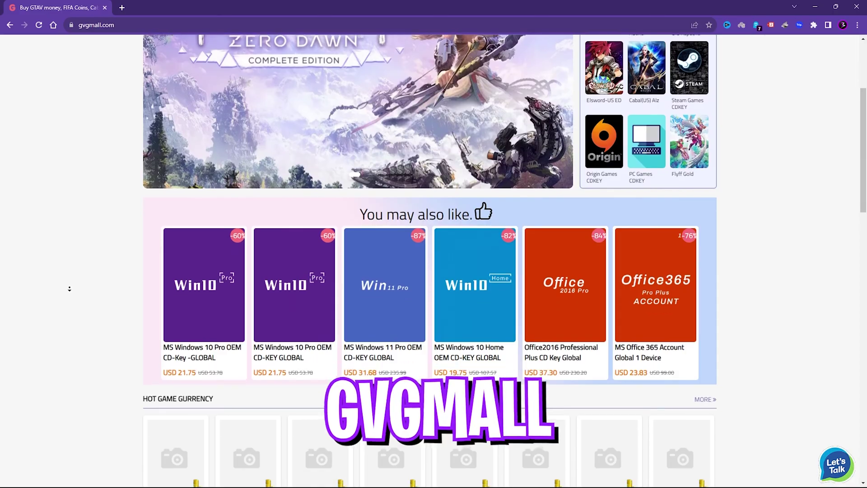
scroll(69, 289, "down", 5)
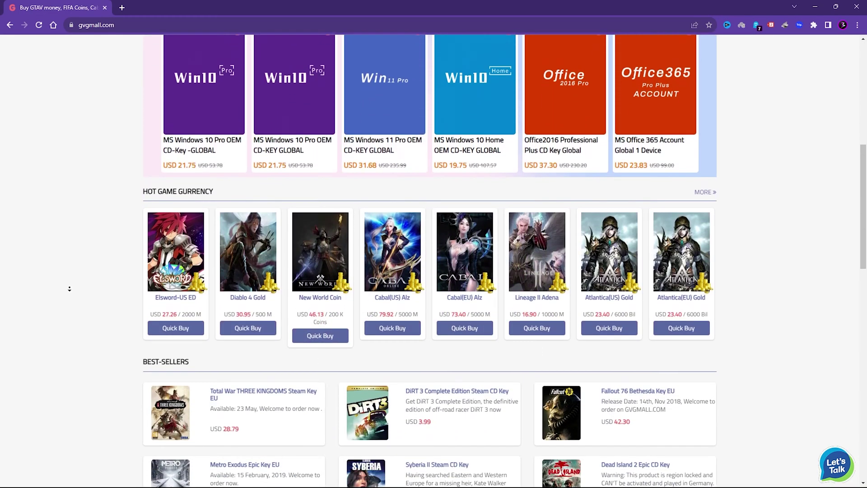
scroll(69, 288, "down", 3)
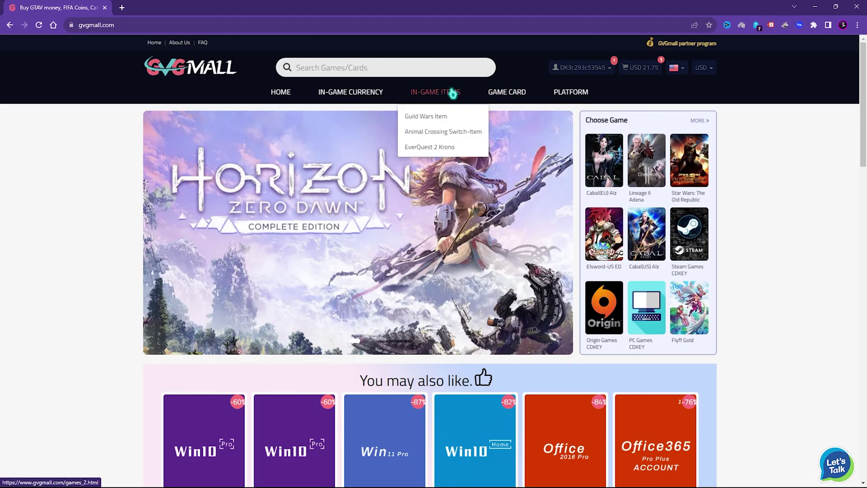
mouse_move(490, 91)
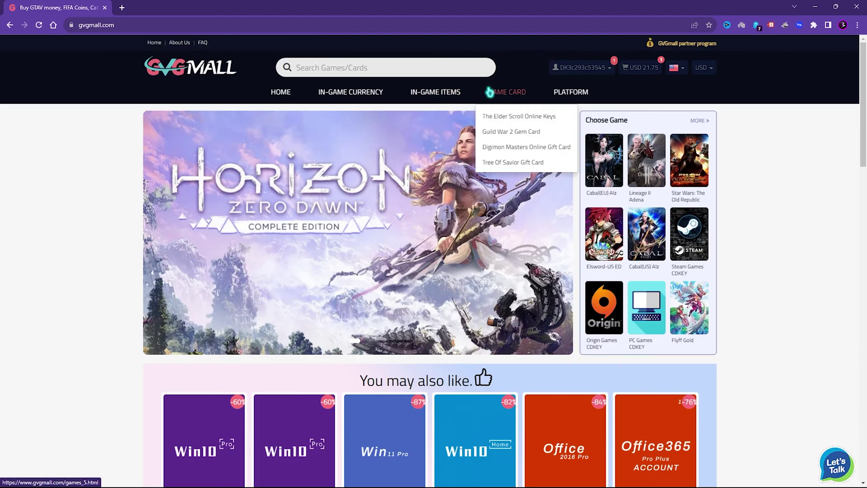
mouse_move(563, 96)
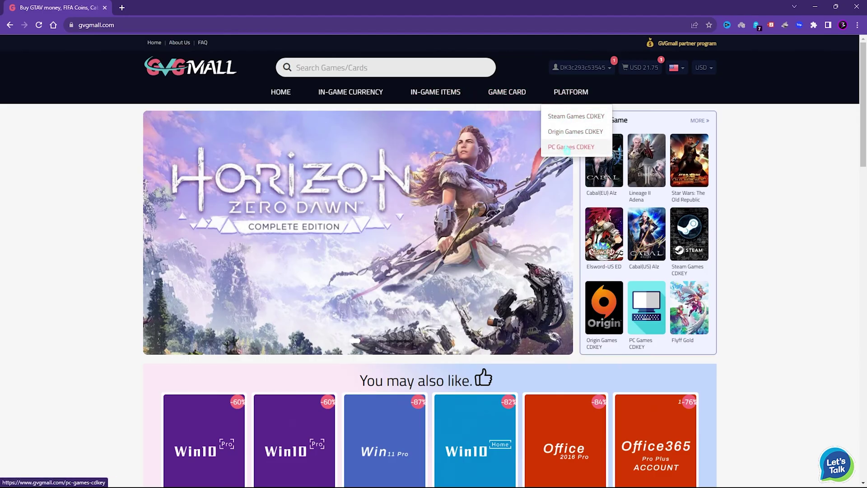
mouse_move(439, 94)
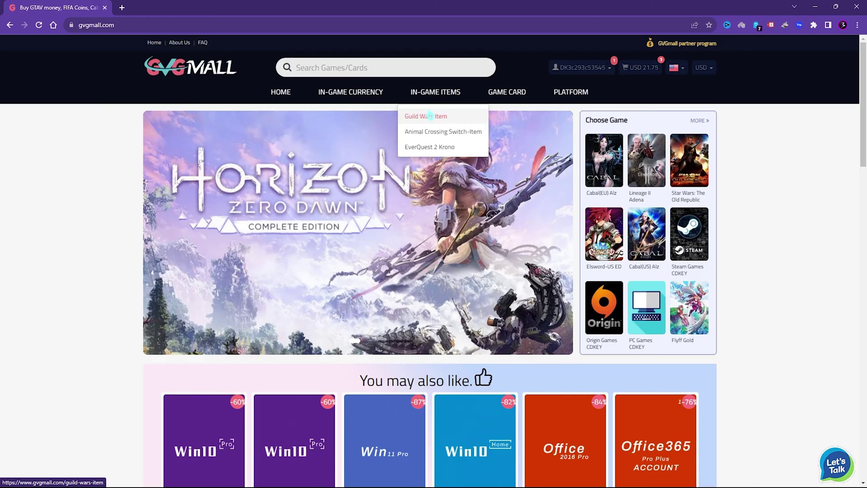
mouse_move(347, 93)
Find and open the Win10 Pro OEM CD-KEY GLOBAL product, highlighting its Black Friday title.
scroll(355, 245, "down", 5)
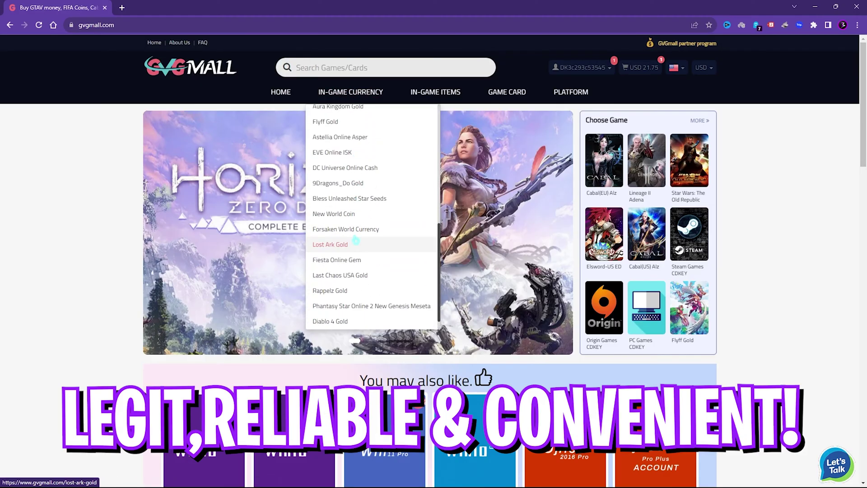
scroll(66, 232, "down", 4)
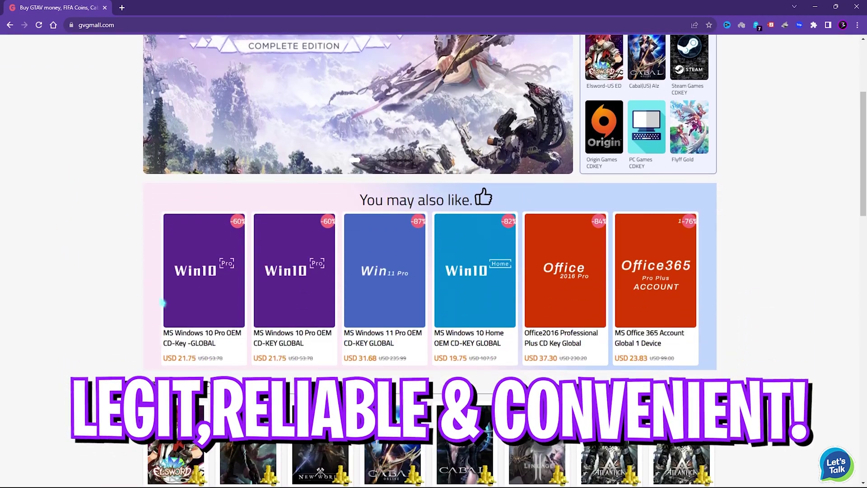
scroll(316, 226, "up", 4)
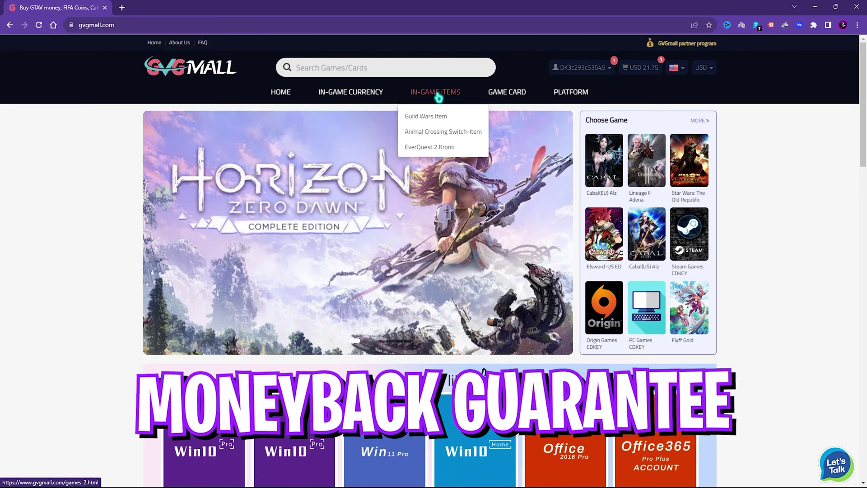
scroll(354, 246, "down", 6)
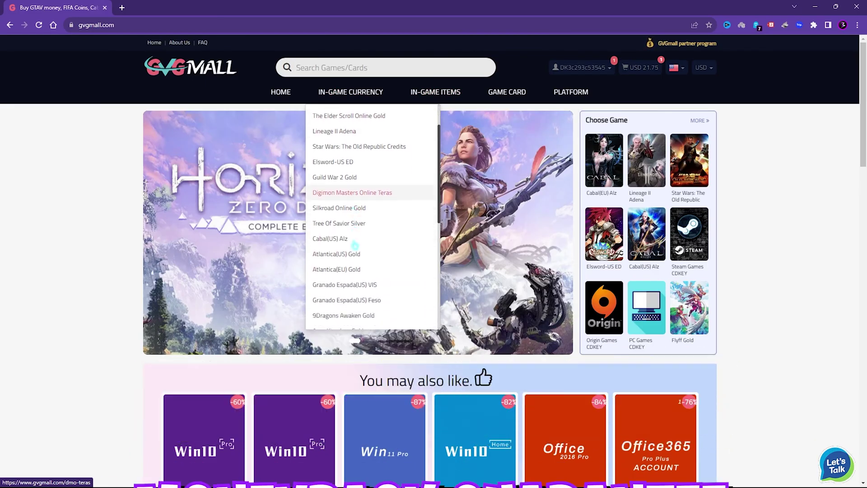
scroll(218, 319, "down", 4)
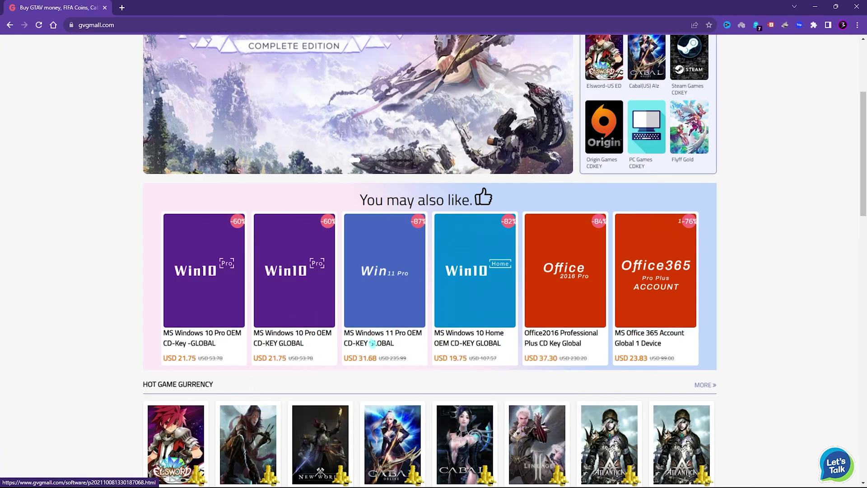
scroll(388, 363, "up", 1)
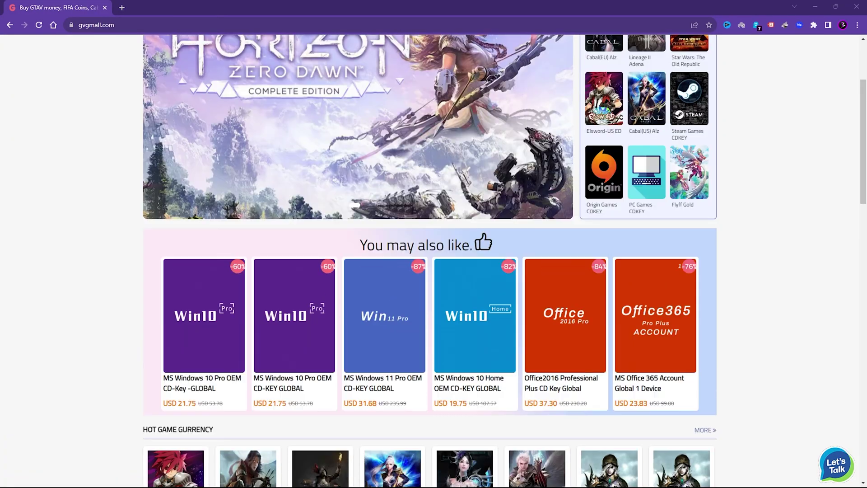
scroll(119, 368, "down", 1)
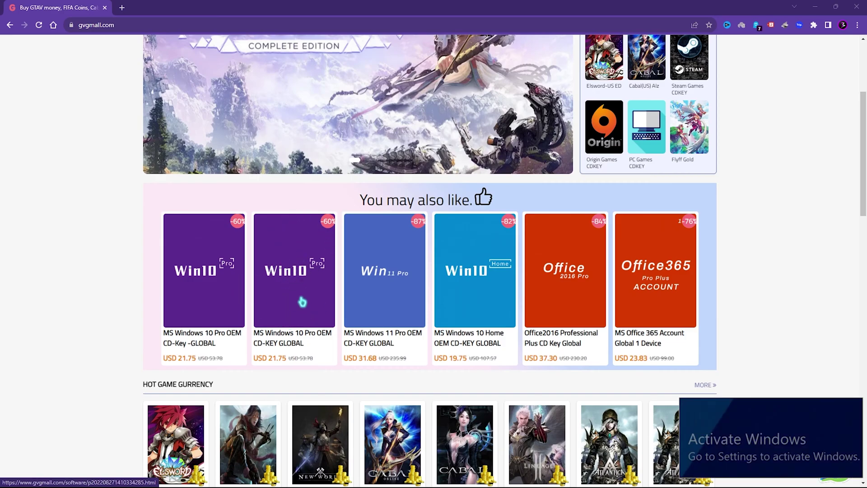
left_click(292, 273)
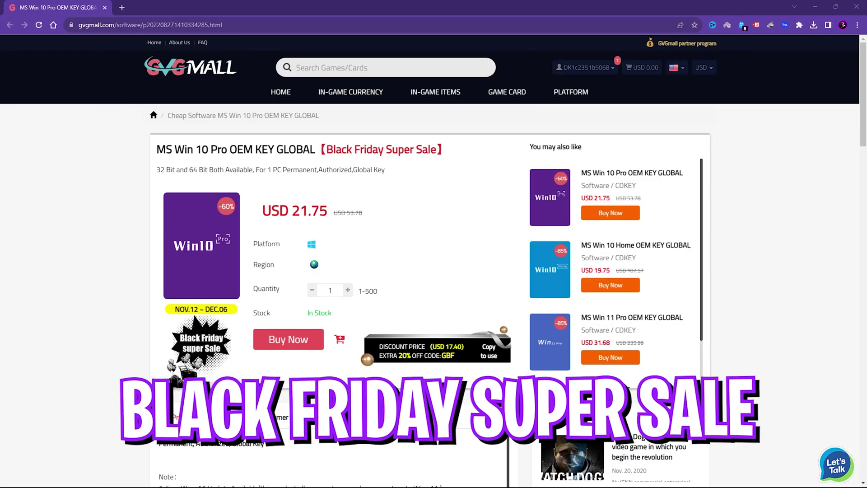
left_click_drag(321, 150, 445, 149)
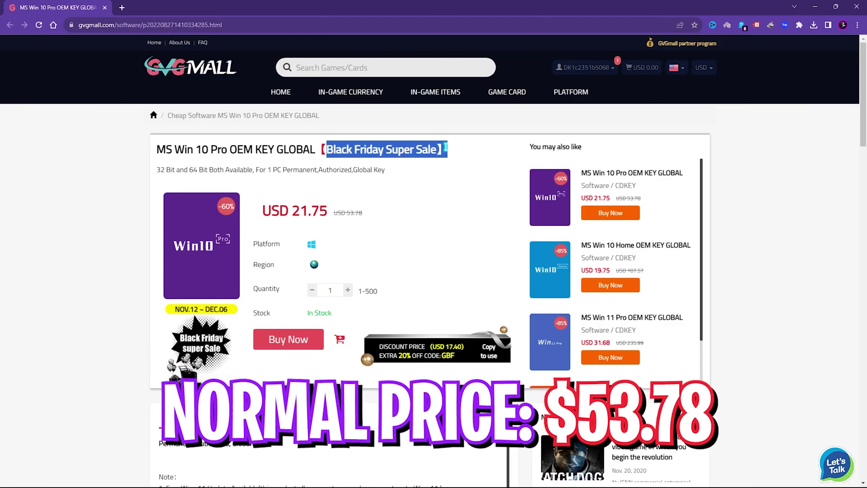
Apply promo code FOX25 to cut the total to USD 16.31, then view activation details.
left_click(447, 150)
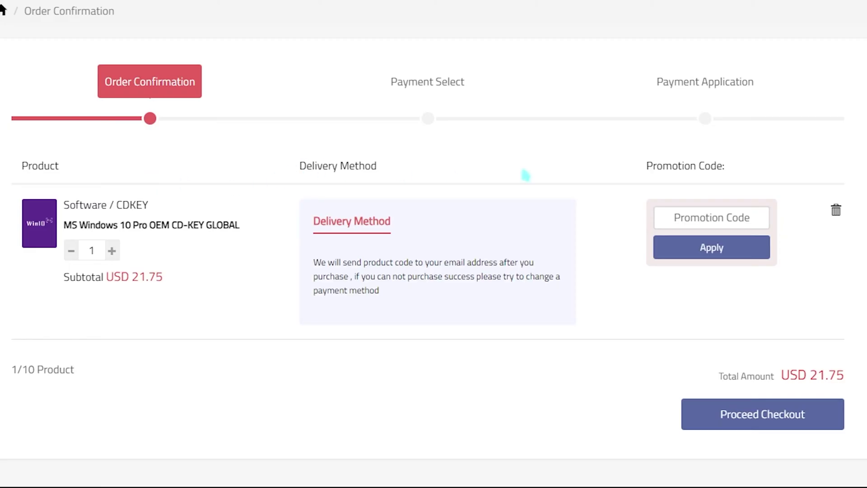
left_click(716, 217)
type("FOX25")
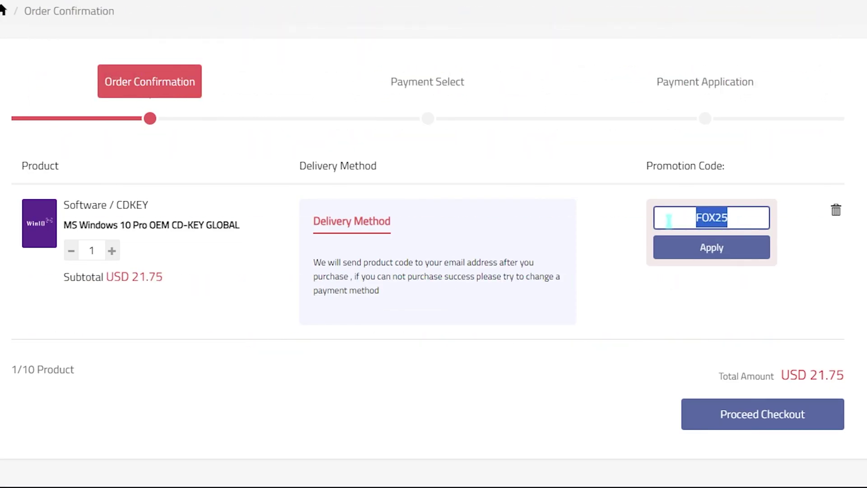
left_click(668, 248)
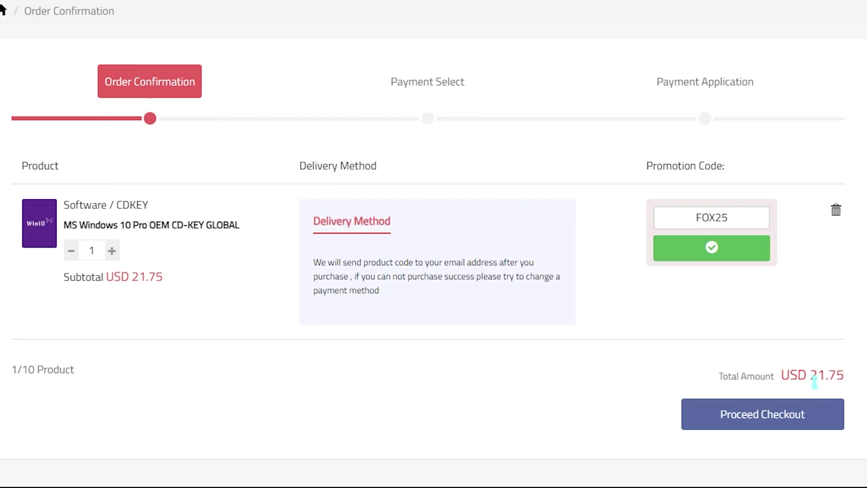
left_click_drag(814, 382, 848, 380)
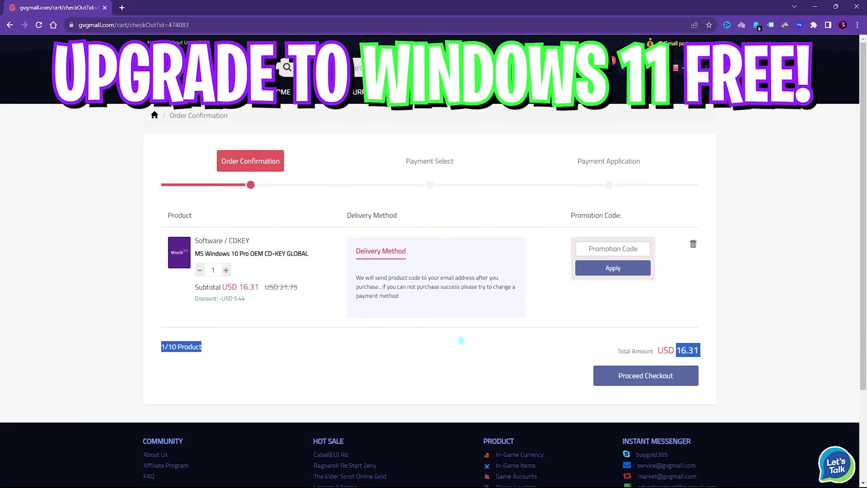
left_click(461, 341)
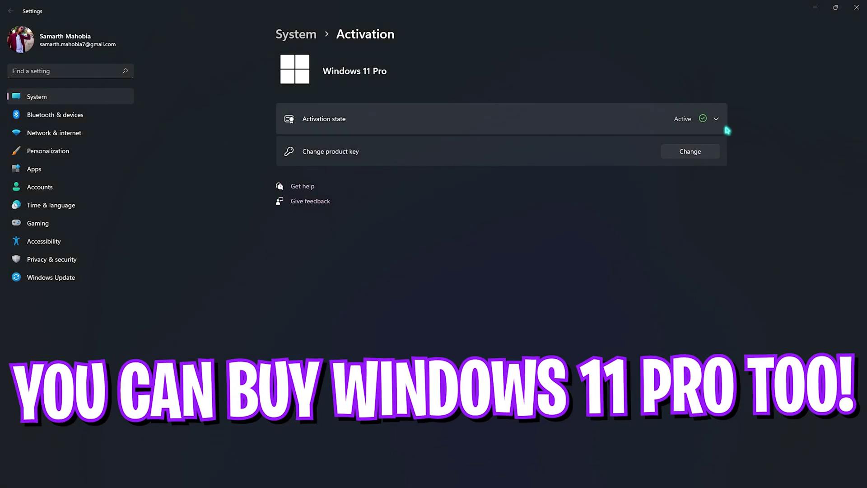
left_click(703, 120)
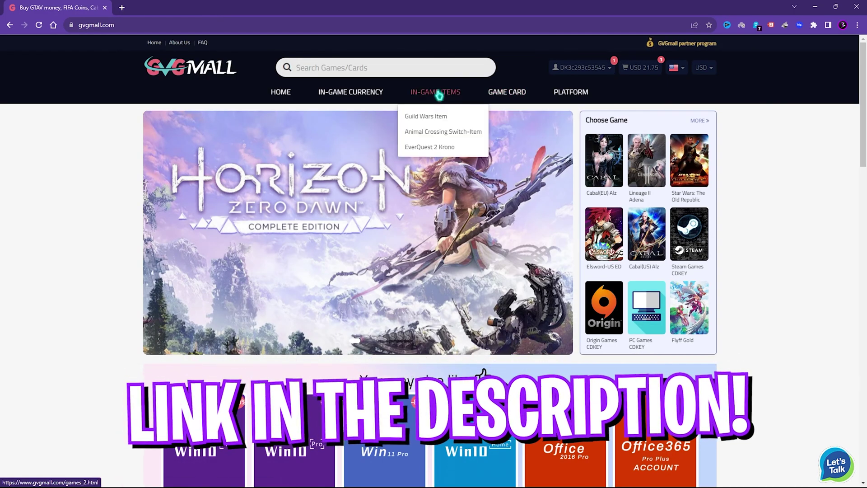
mouse_move(347, 185)
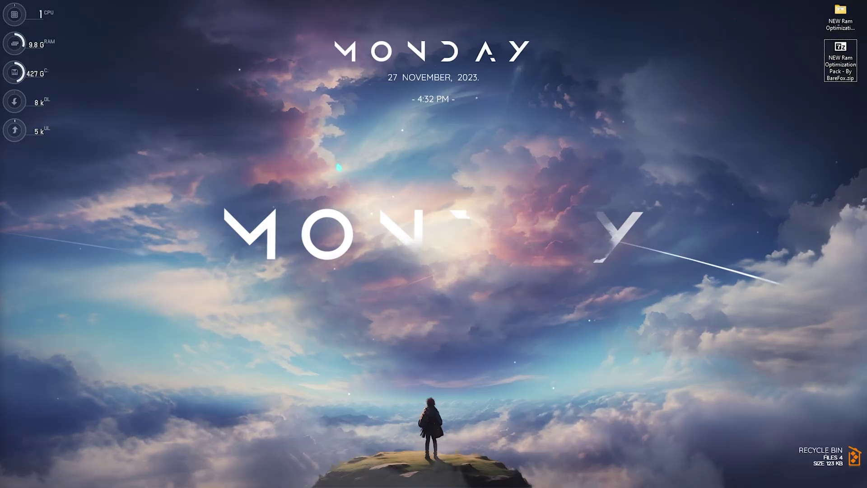
Rearrange the desktop windows to open the NEW Ram Optimization Pack - By BareFox folder.
left_click_drag(774, 194, 858, 9)
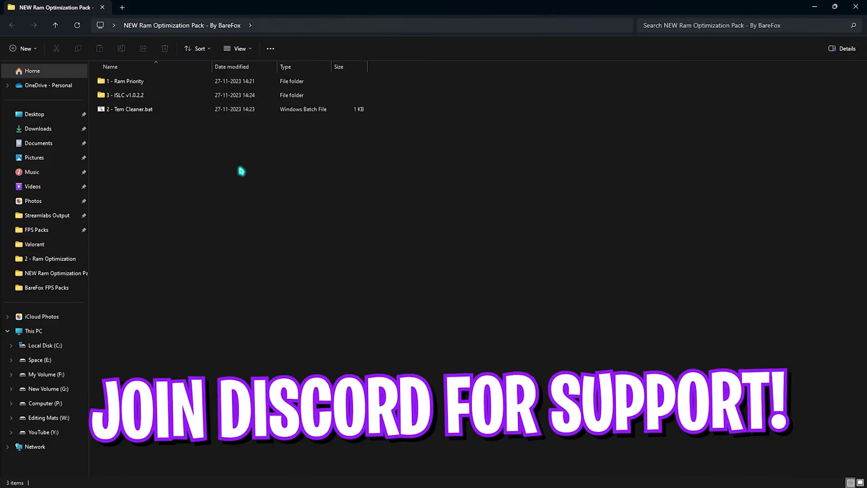
left_click_drag(241, 171, 121, 123)
Open the 1 - Ram Priority folder and look over its .reg files.
double_click(121, 82)
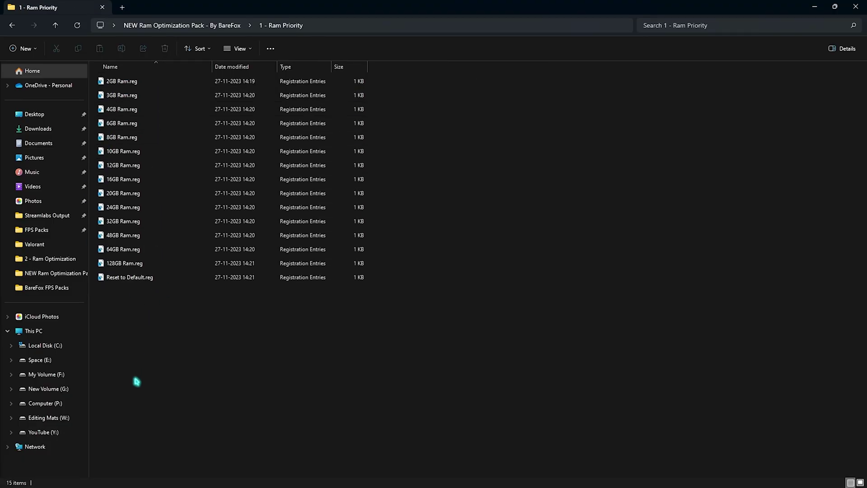
left_click_drag(135, 249, 209, 351)
left_click(209, 351)
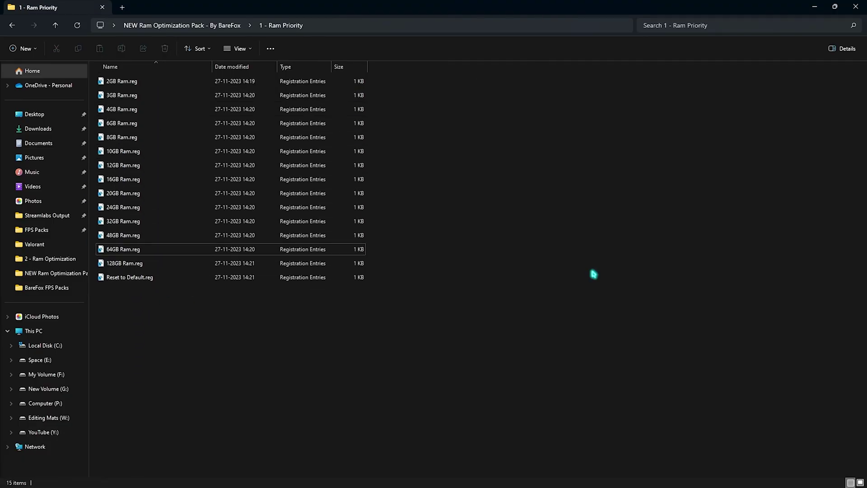
Confirm in System Information that 32.0 GB of physical memory is installed.
key("super")
type("system Configuration")
key("Down")
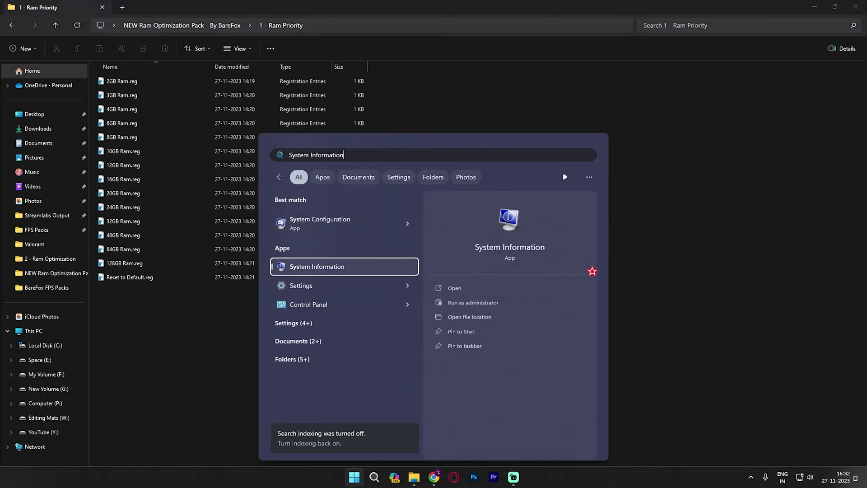
key("Return")
left_click(388, 330)
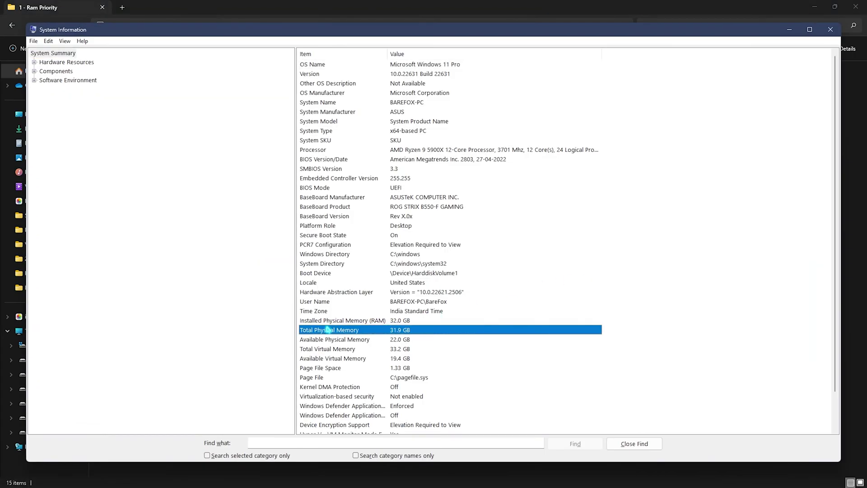
left_click(322, 322)
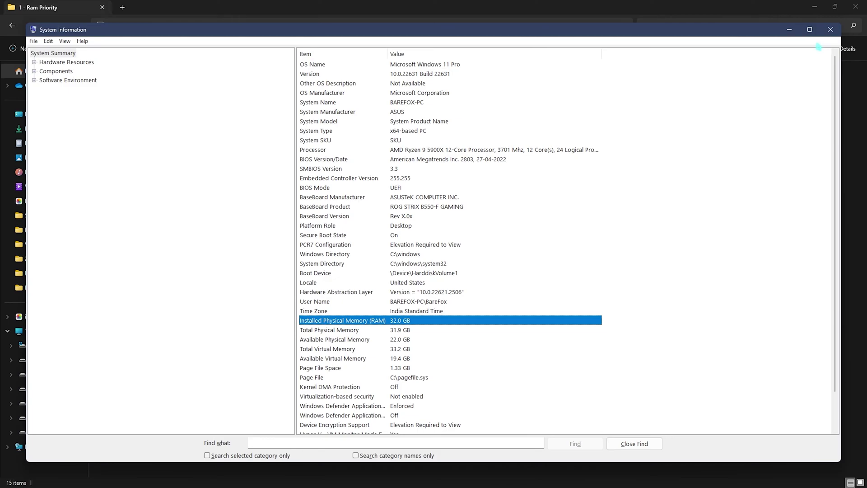
left_click(830, 29)
Locate the 32GB Ram.reg and Reset to Default.reg files among the registry files.
left_click(121, 222)
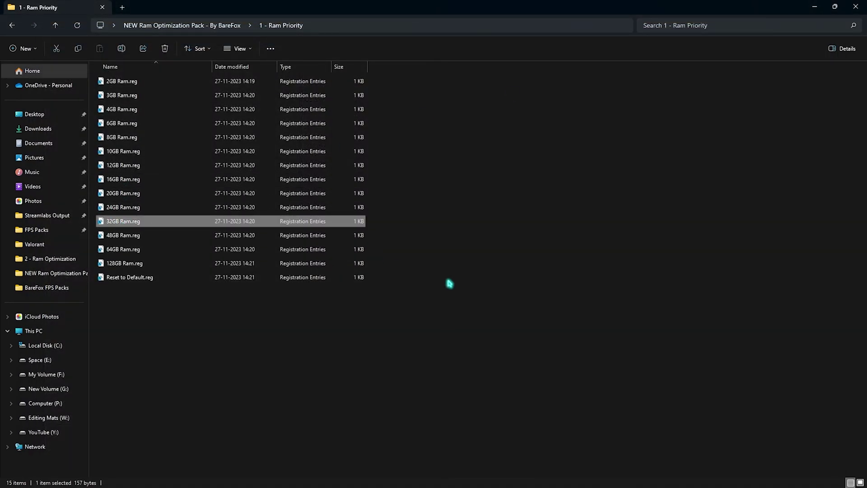
left_click_drag(449, 283, 352, 78)
left_click(477, 319)
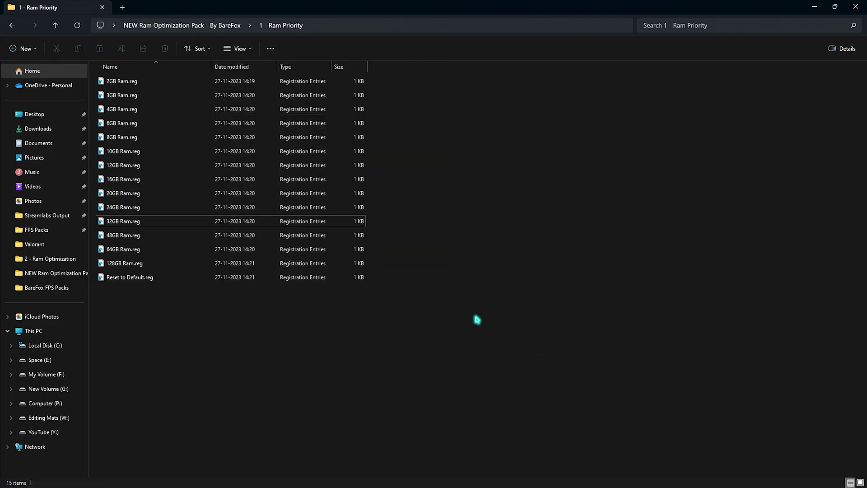
left_click(142, 279)
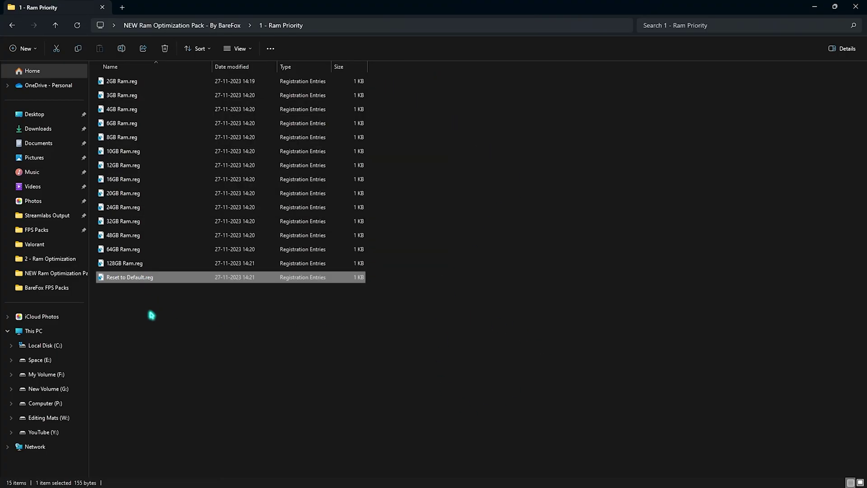
Run 2 - Tem Cleaner.bat as administrator to delete temp files, then open 3 - ISLC v1.0.2.2.
key("alt+Up")
left_click(154, 112)
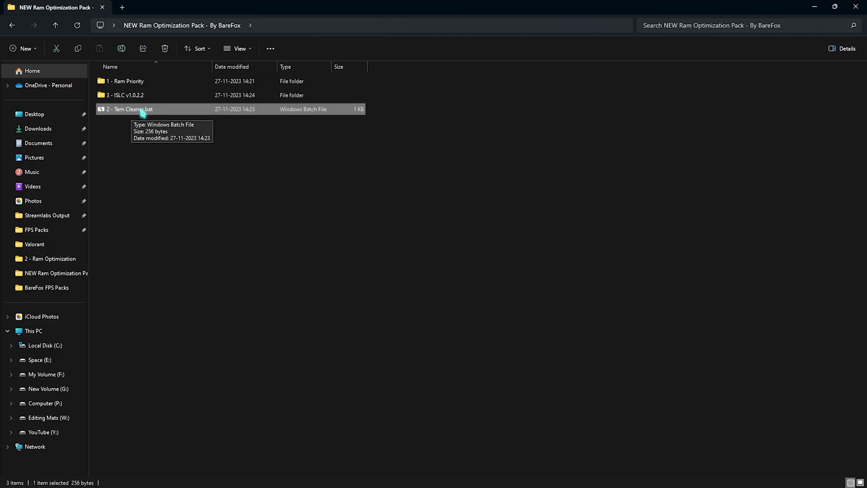
right_click(143, 112)
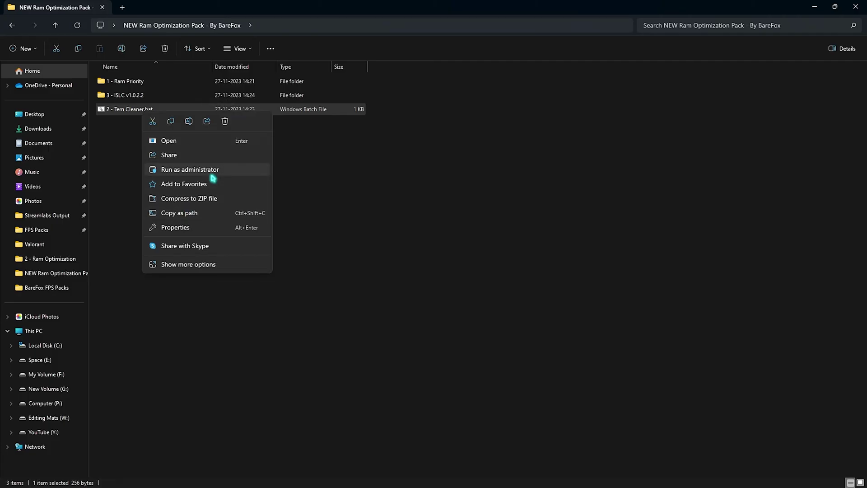
left_click(211, 172)
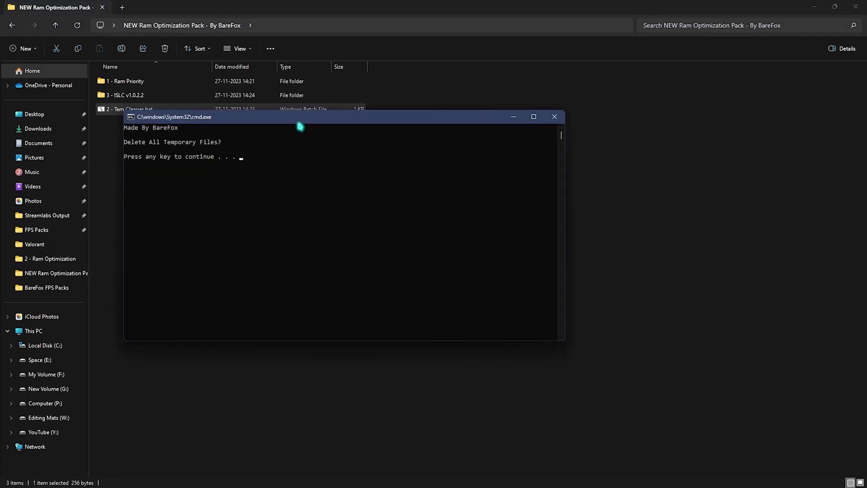
key("space")
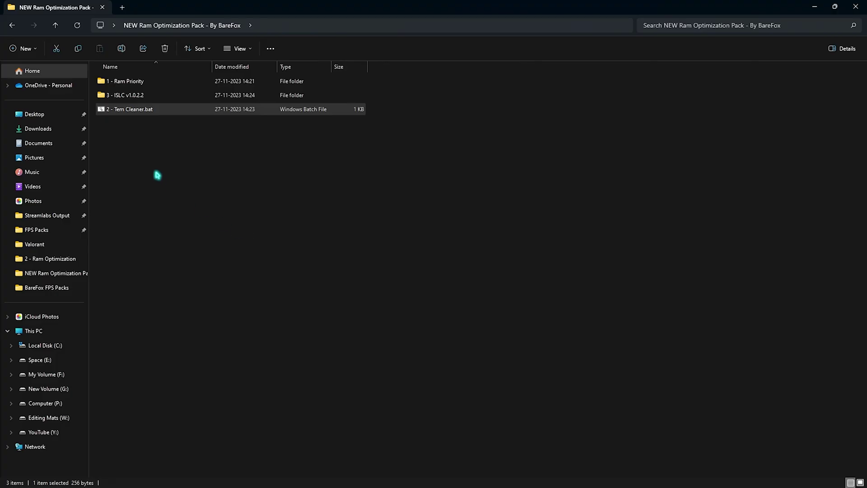
double_click(132, 95)
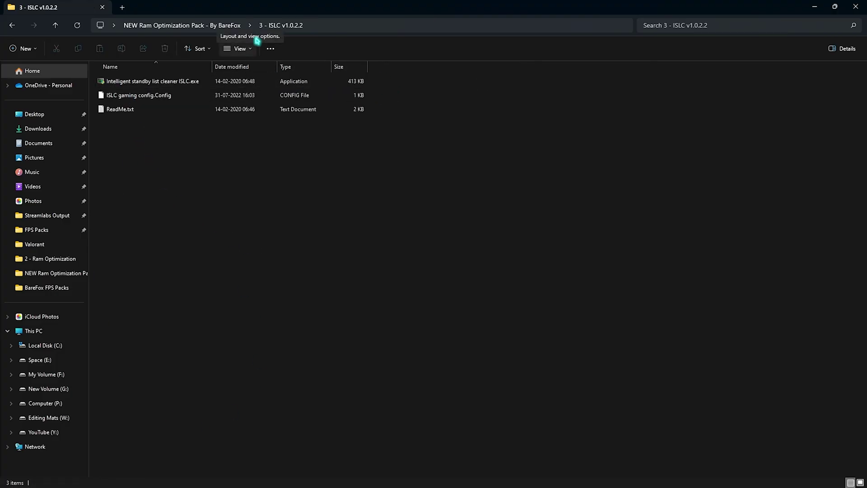
Launch the ISLC program with administrator rights.
left_click(175, 83)
right_click(176, 84)
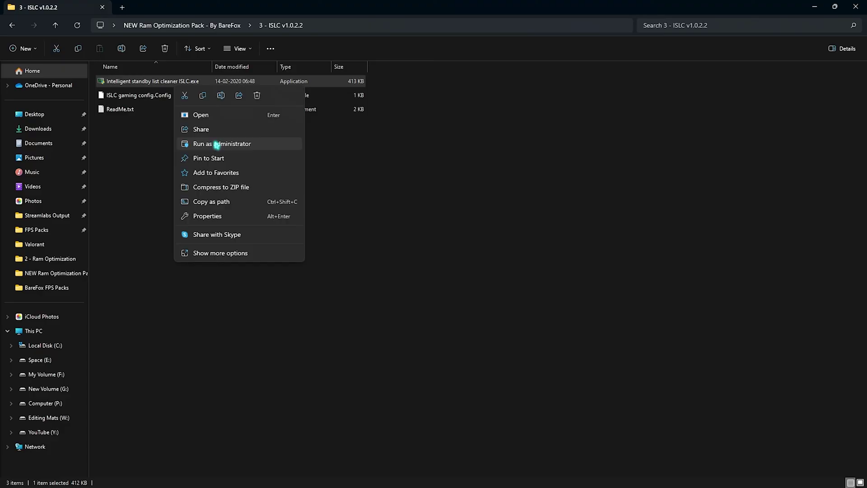
left_click(217, 144)
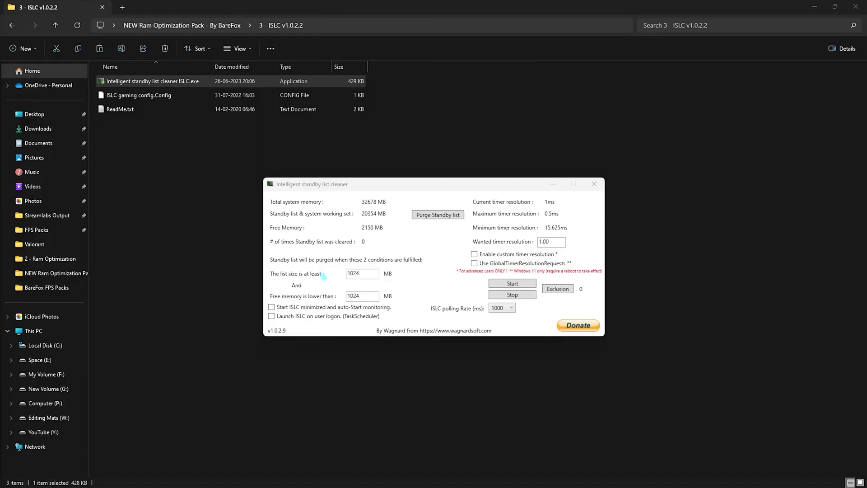
In Calculator, compute 32 × 1024 = 32,768.
key("super")
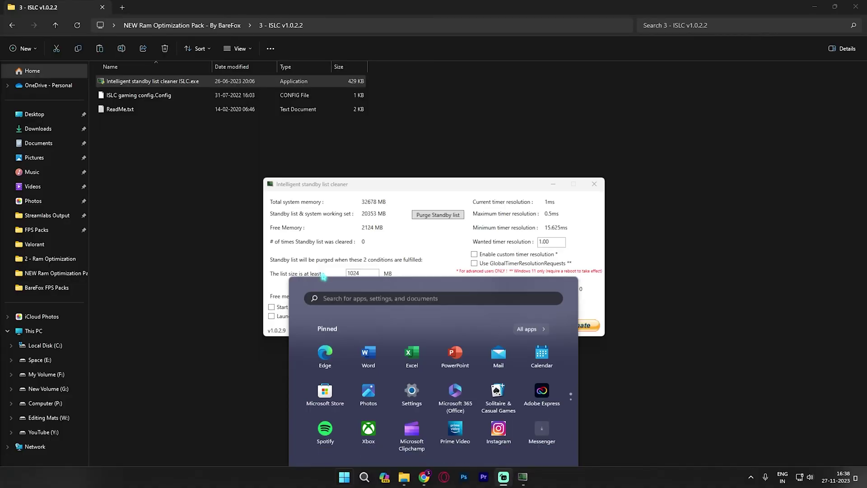
type("calc")
key("Escape")
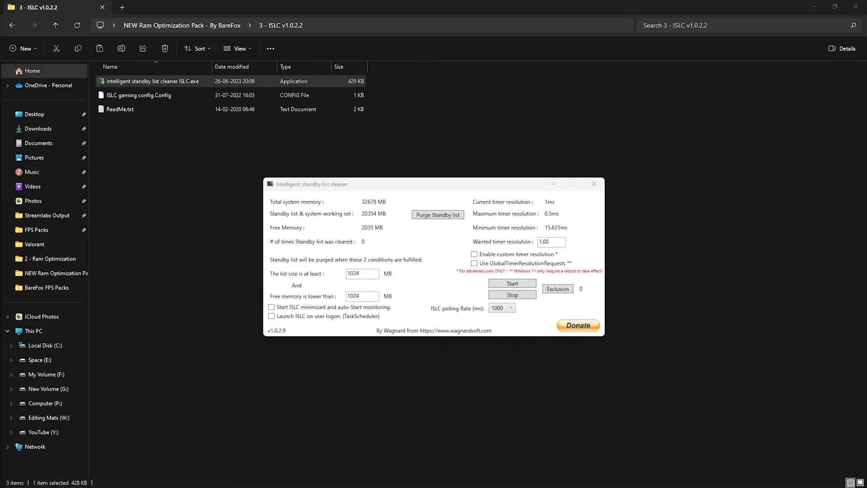
type("3")
left_click(205, 354)
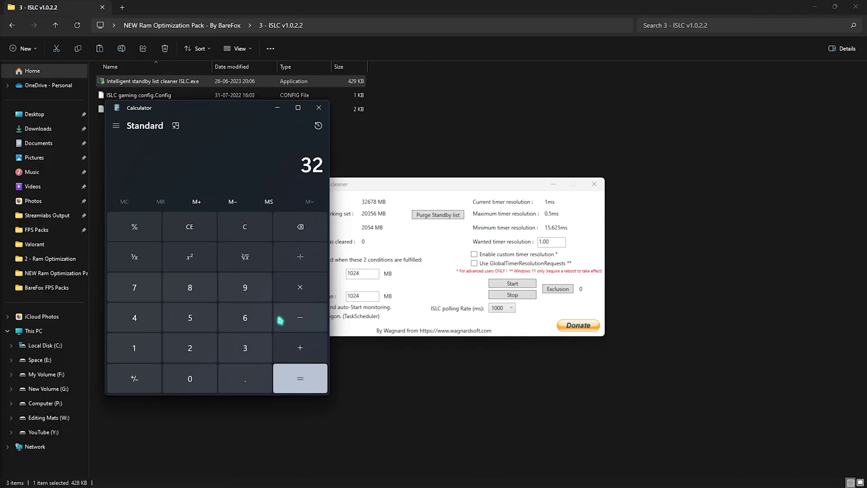
left_click(298, 288)
left_click(137, 347)
left_click(187, 378)
left_click(183, 354)
left_click(149, 321)
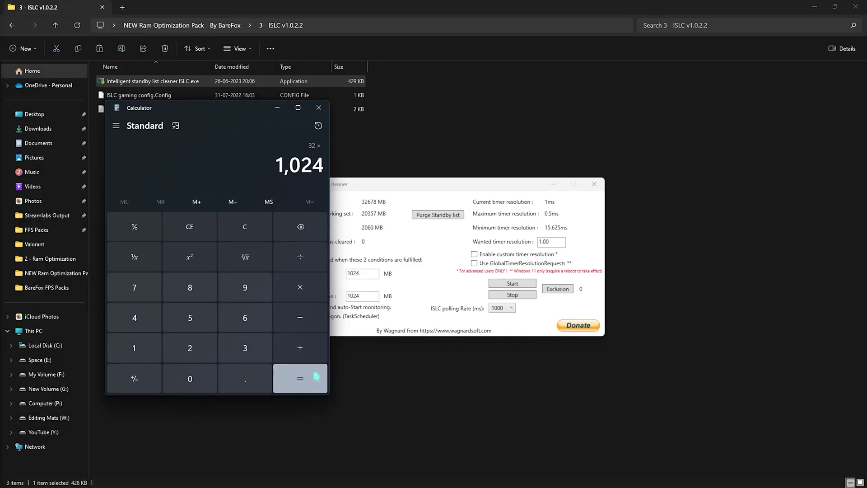
left_click(299, 377)
left_click_drag(264, 166, 320, 165)
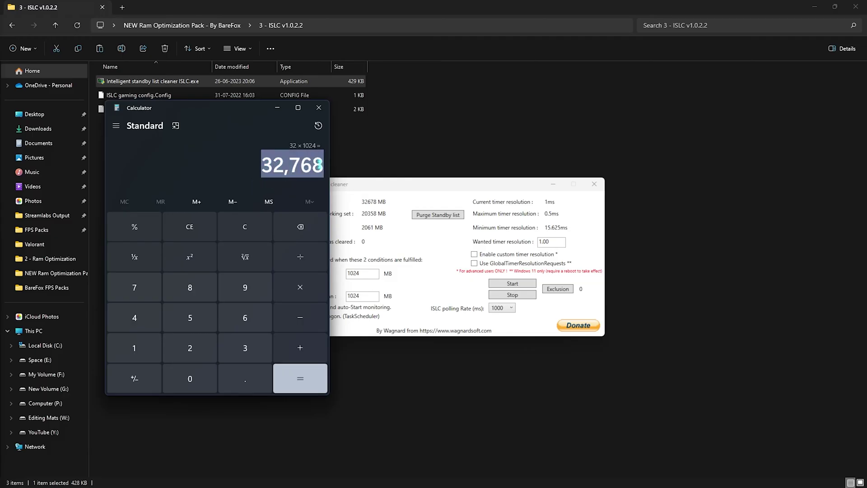
Halve 32,768 to get 16,384 and select the result for copying.
left_click(300, 257)
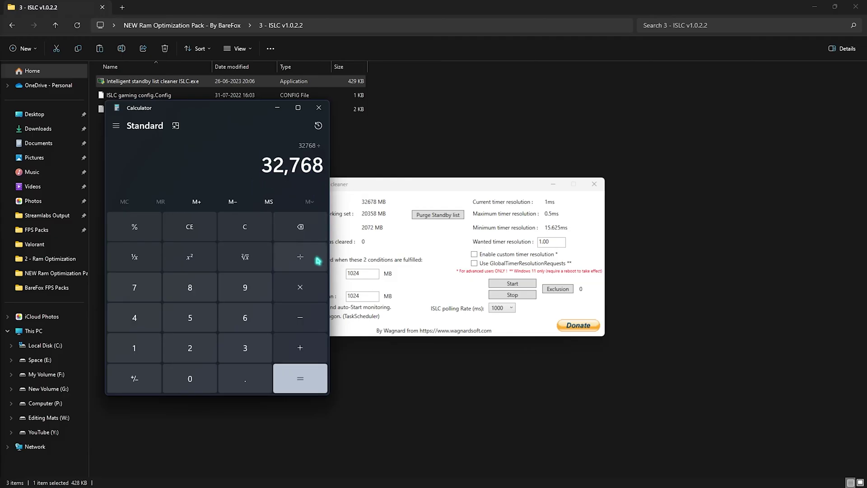
left_click(189, 348)
left_click(297, 376)
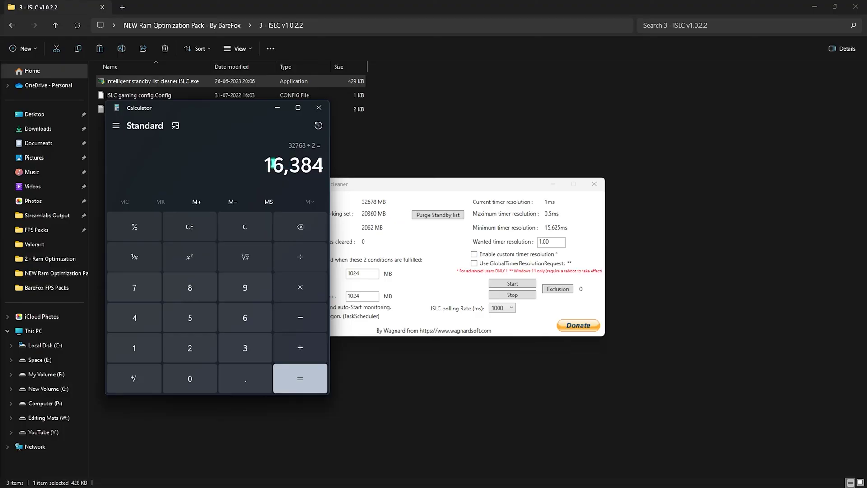
left_click_drag(295, 159, 316, 164)
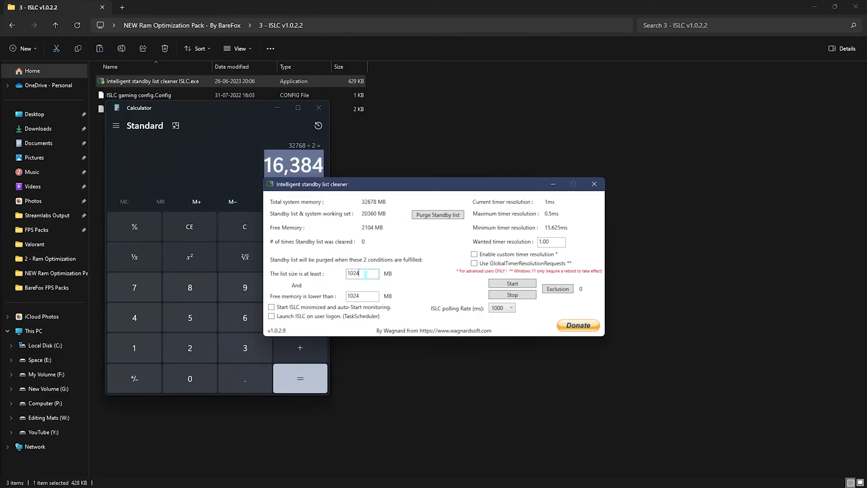
Set ISLC's list-size threshold to 16384, keep free memory at 1024, and timer resolution 0.50.
left_click_drag(350, 273, 332, 275)
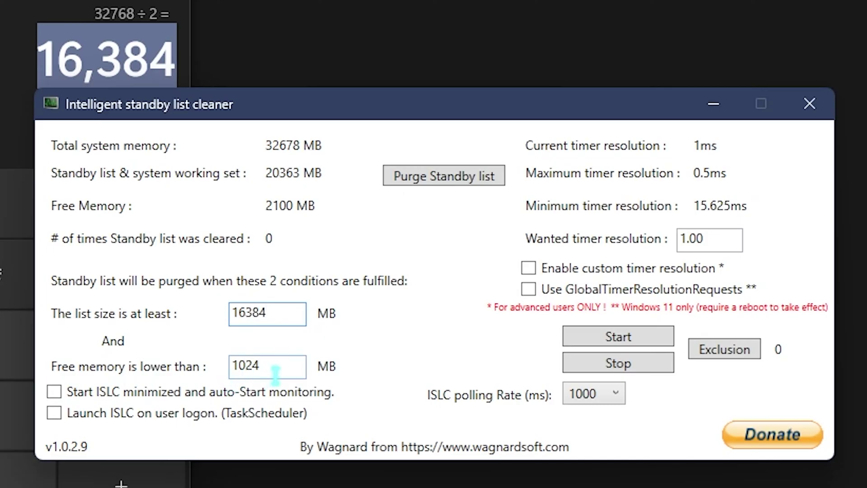
left_click_drag(275, 373, 246, 366)
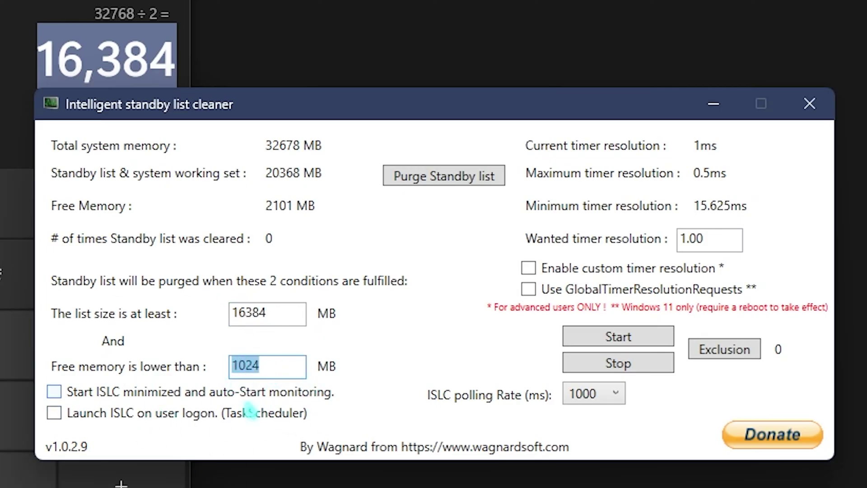
left_click(433, 189)
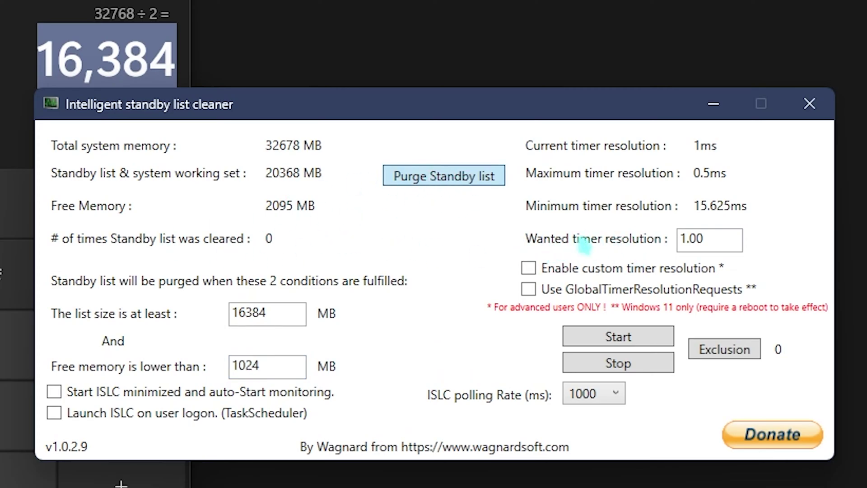
double_click(717, 240)
type("0.00")
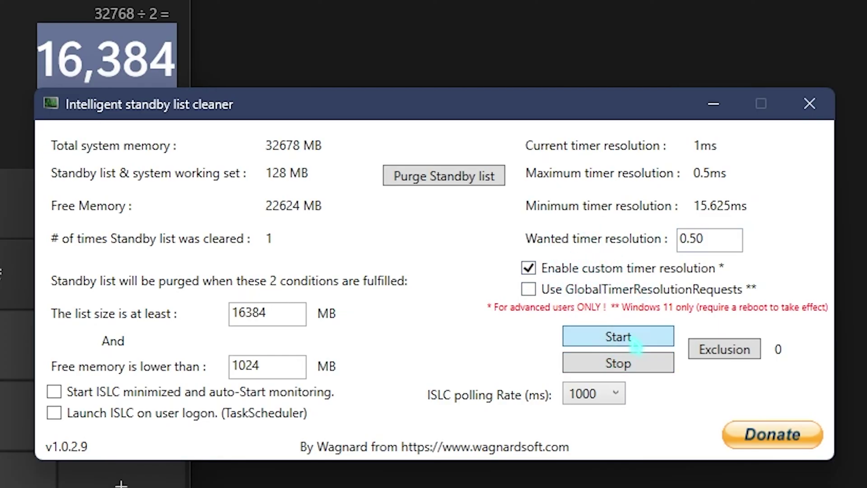
Start standby list monitoring with polling rate 1000, then minimize ISLC.
left_click(634, 346)
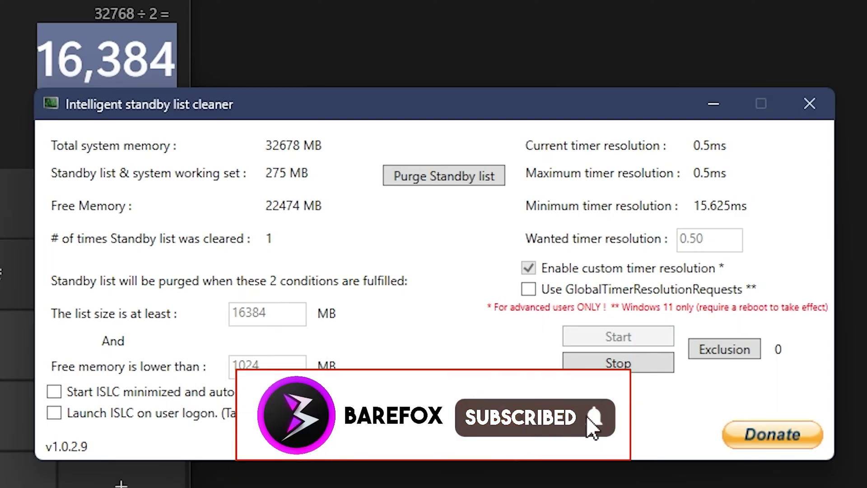
left_click(586, 393)
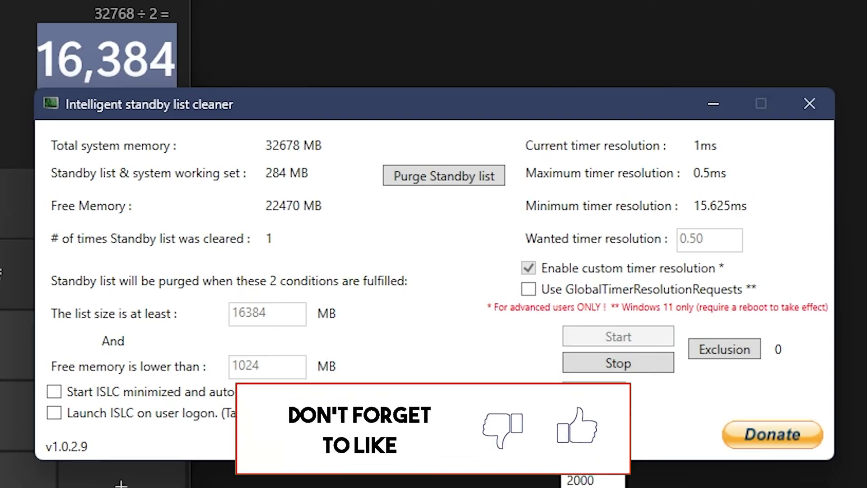
left_click(587, 463)
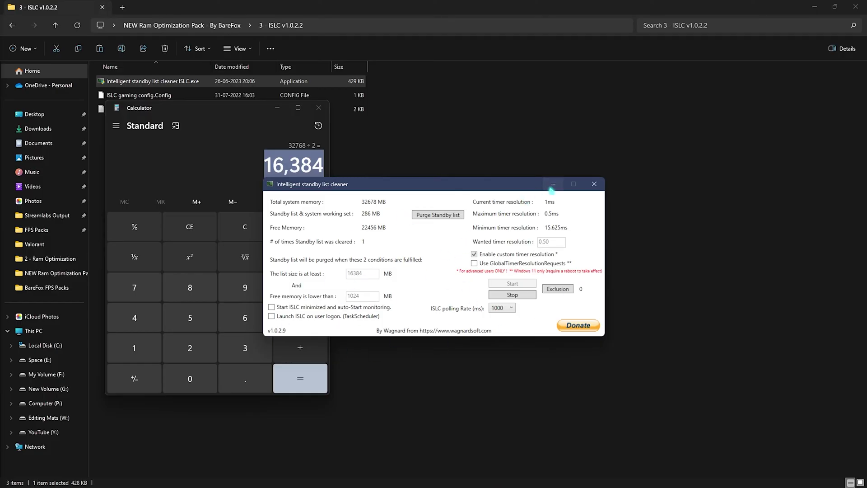
left_click(553, 184)
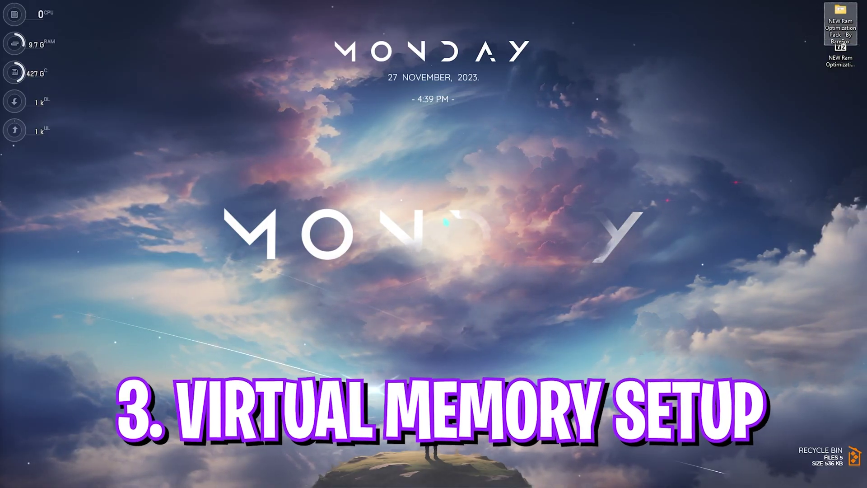
Open Performance Options via the 'adjust' search and go to its Advanced tab.
left_click(297, 290)
key("super")
type("adjust")
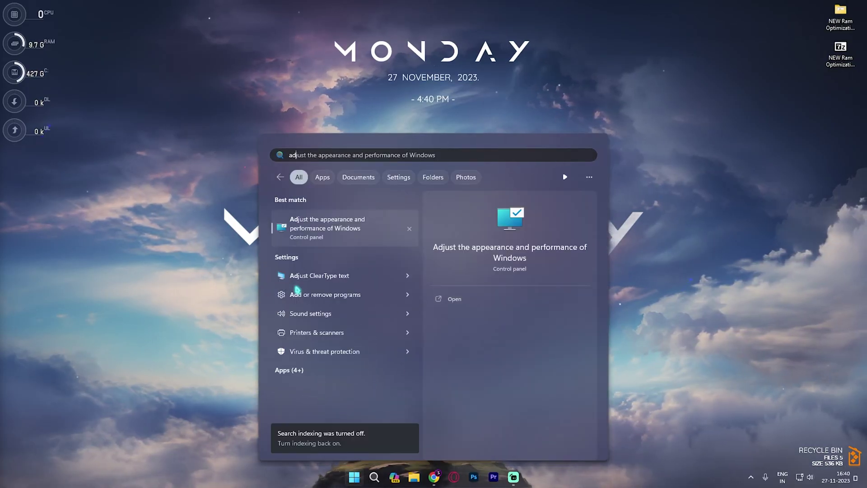
left_click(298, 273)
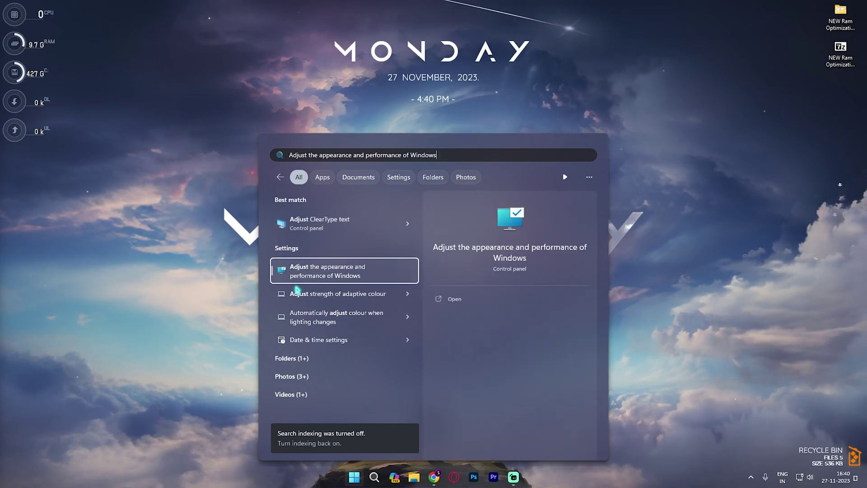
left_click_drag(226, 124, 262, 77)
left_click(208, 92)
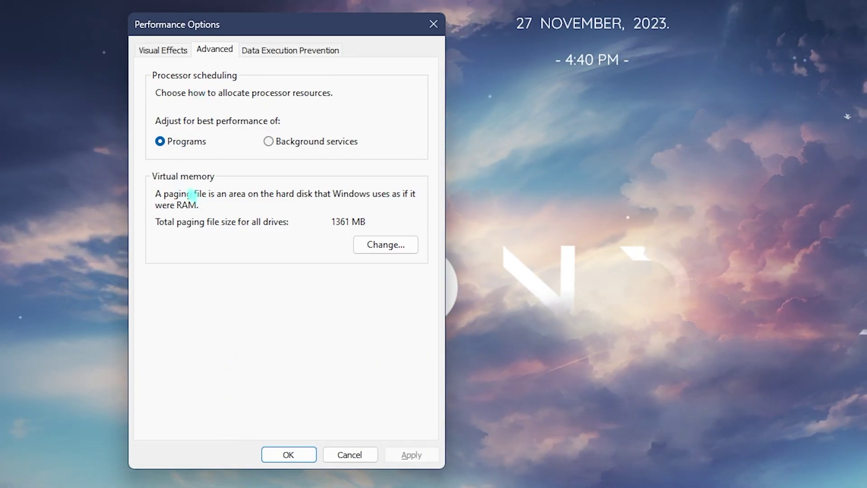
Open Virtual Memory and check C:'s custom paging file of 1361–16384 MB.
left_click(390, 245)
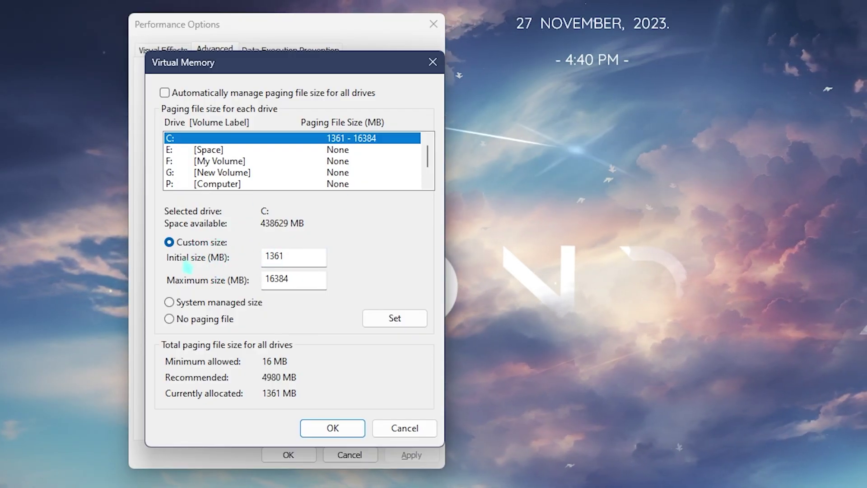
left_click_drag(290, 256, 260, 257)
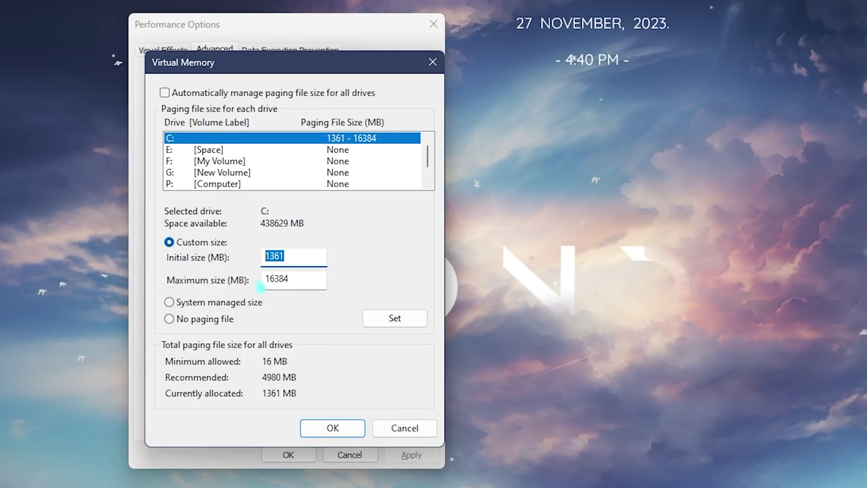
key("super")
In Calculator, compute 32 × 1024 = 32,768, then divide by 2 to get 16,384.
type("calculator")
key("Return")
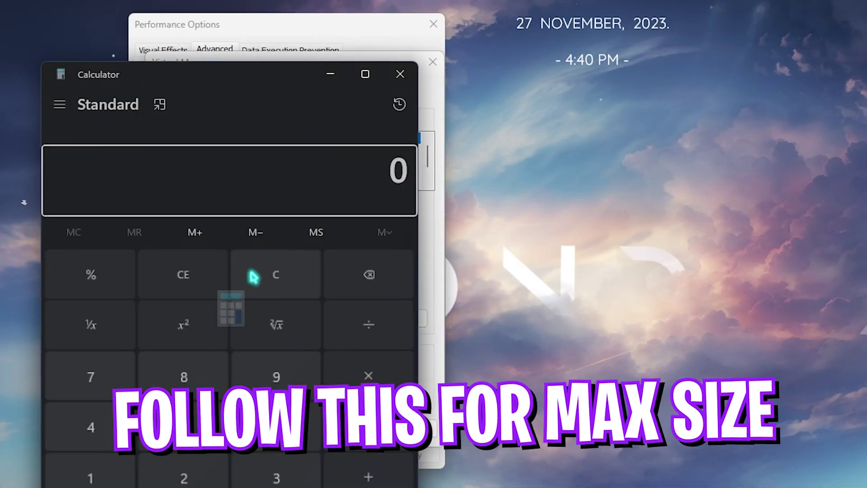
left_click_drag(222, 85, 719, 68)
left_click(773, 457)
left_click(595, 452)
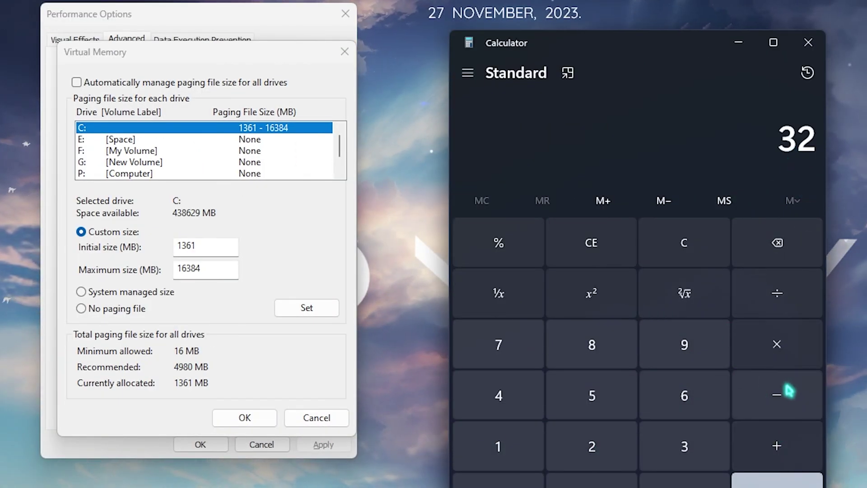
left_click(779, 348)
left_click(531, 457)
left_click(591, 480)
left_click(592, 447)
left_click(506, 397)
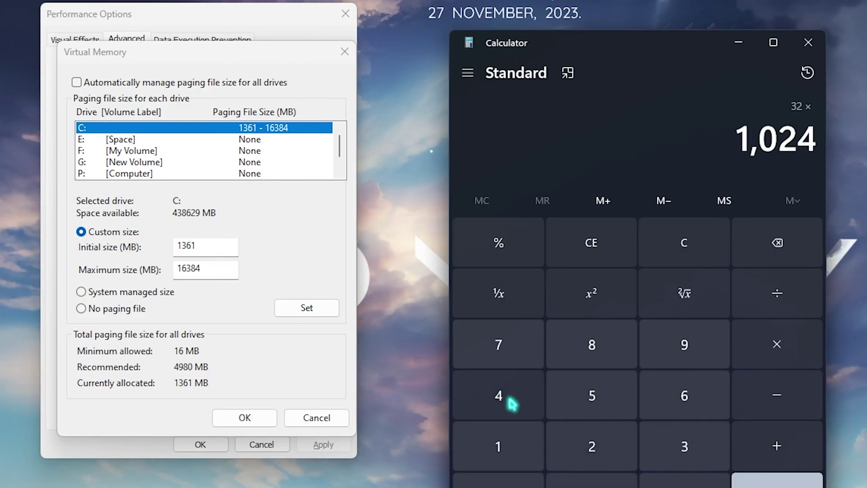
left_click(759, 479)
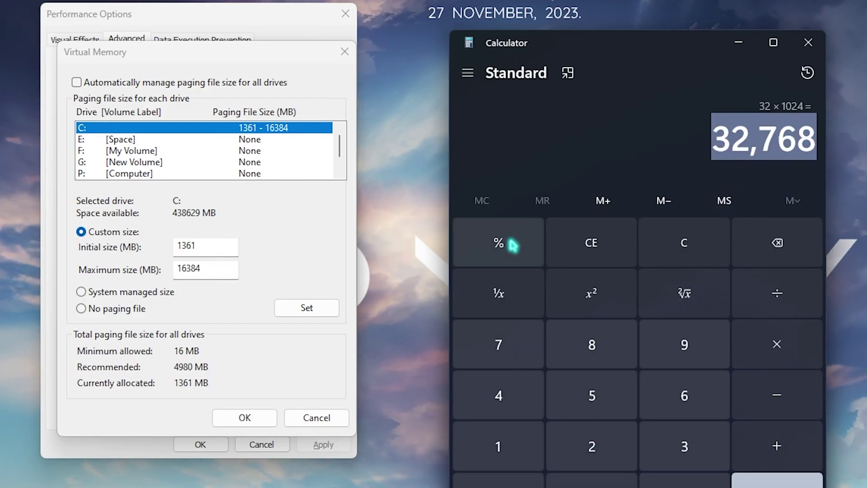
left_click(775, 293)
left_click(619, 448)
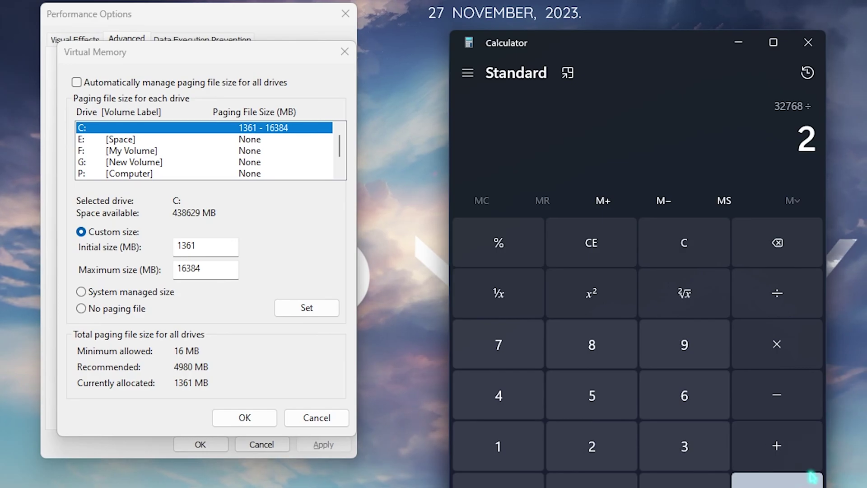
left_click(809, 478)
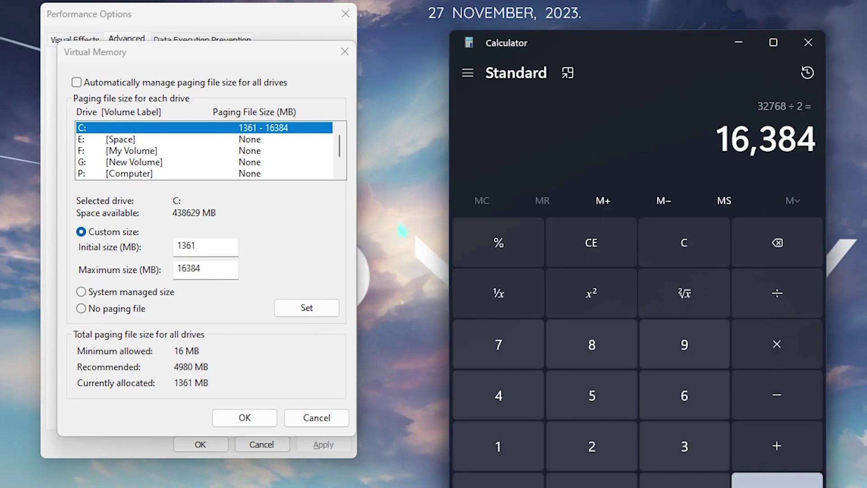
Confirm 16384 MB as the paging file maximum size and close Virtual Memory.
left_click_drag(212, 269, 166, 274)
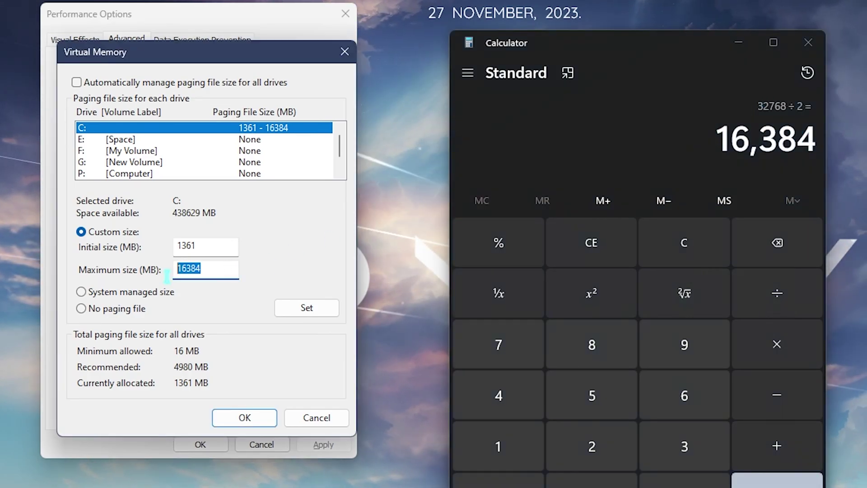
left_click(212, 271)
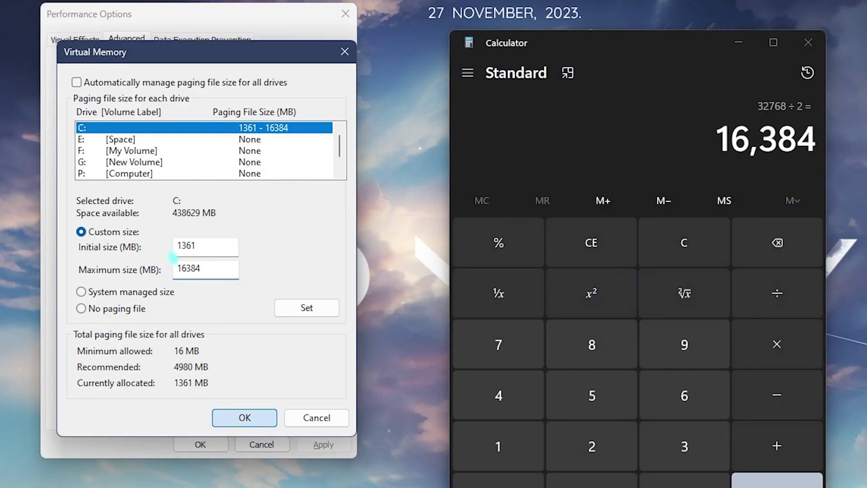
key("Return")
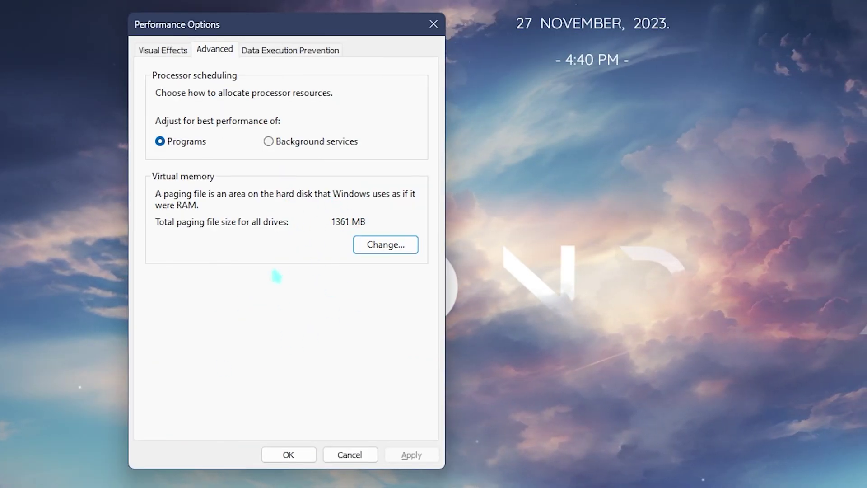
Close Performance Options, launch PowerShell as administrator, and run Get-MMAgent to check MemoryCompression.
left_click(273, 455)
key("super")
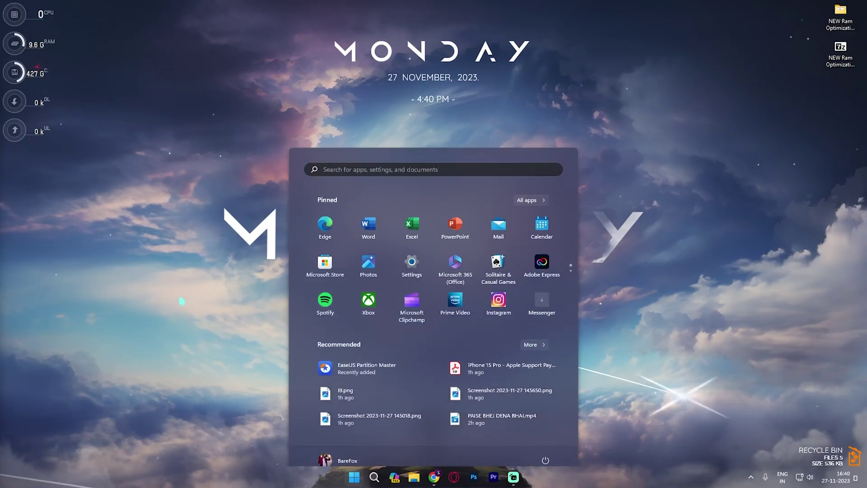
type("power")
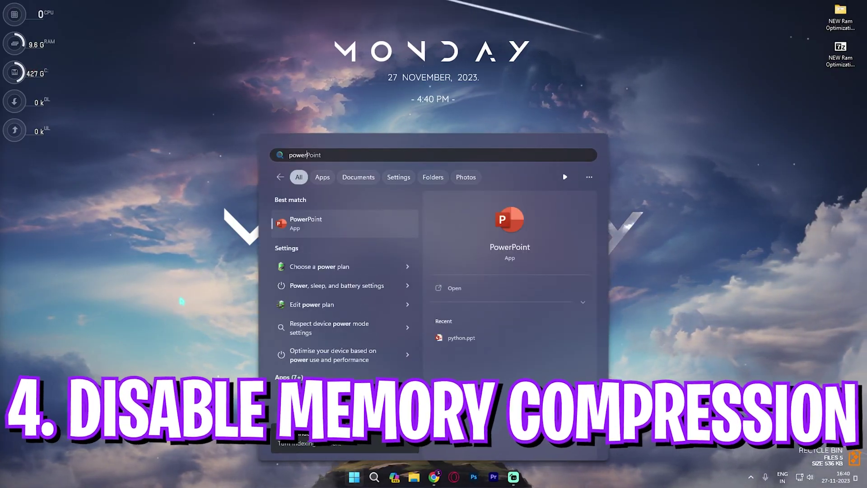
type("shell")
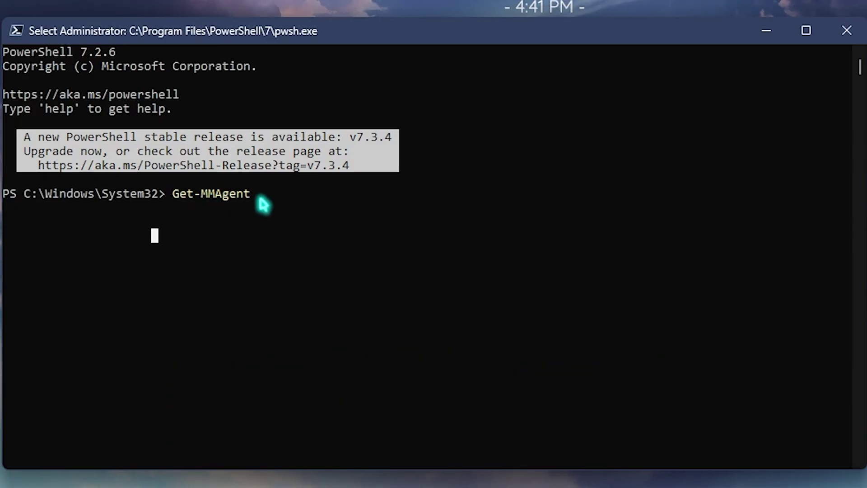
key("Return")
key("Return")
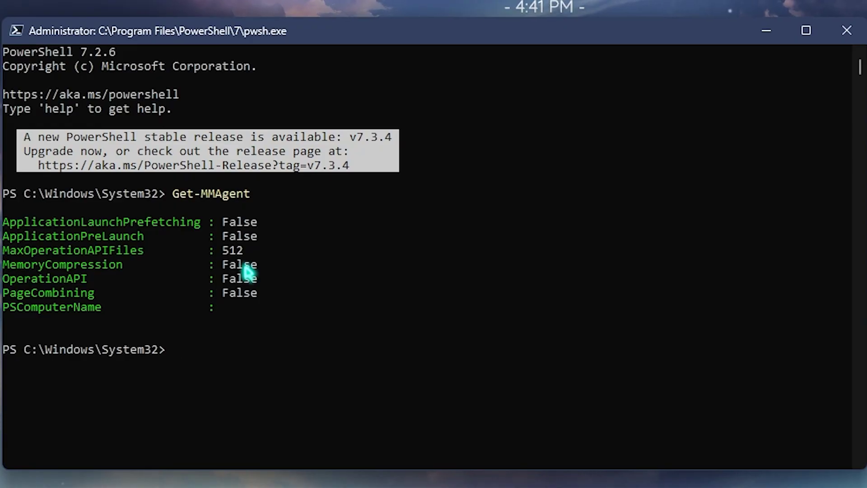
Enter Disable-MMAgent -mc at the PowerShell prompt and highlight it.
type("Disable-MMAgent -mc")
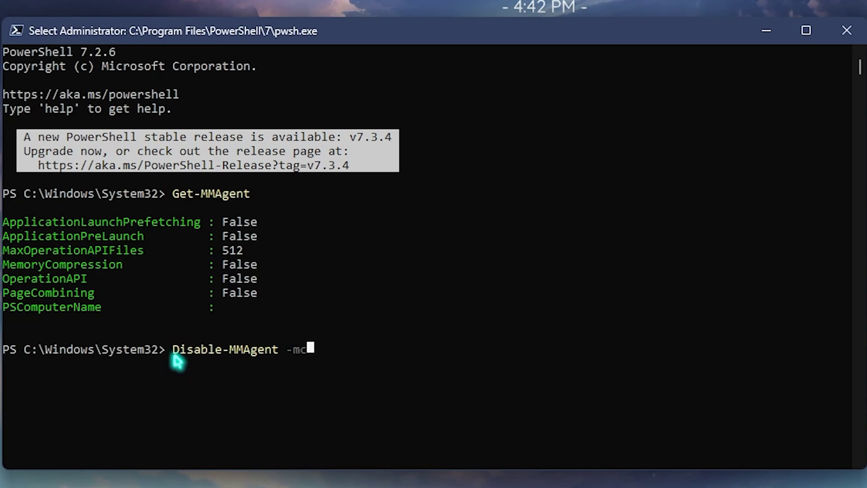
left_click_drag(174, 350, 314, 350)
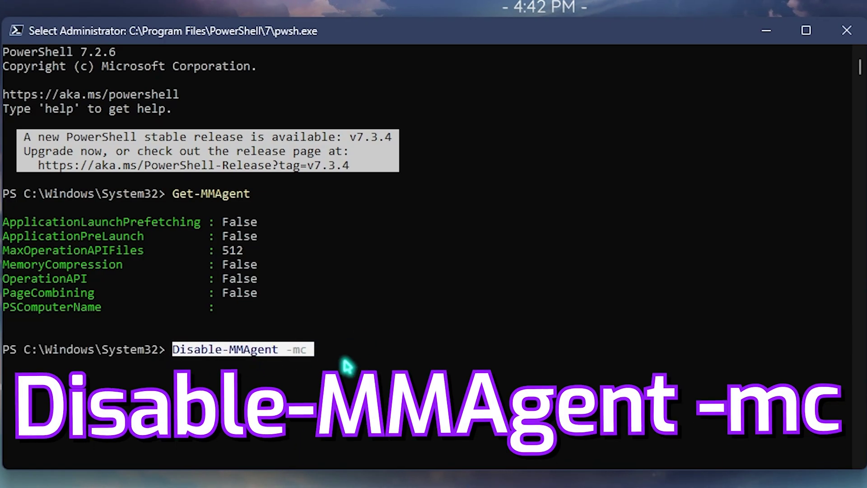
left_click(347, 365)
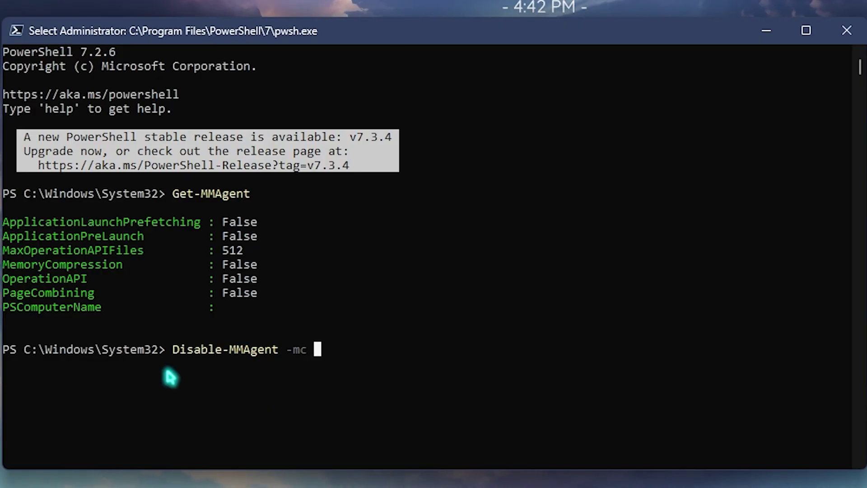
left_click_drag(179, 351, 314, 350)
left_click(312, 352)
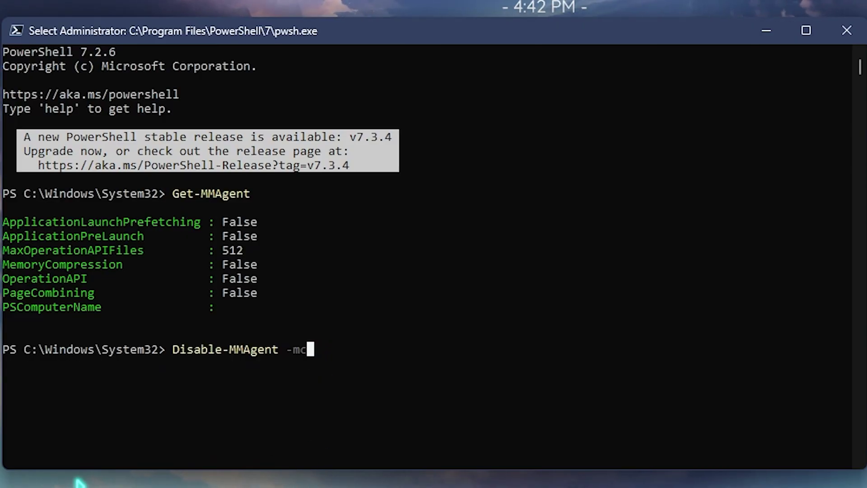
Change the command to Enable-MMAgent -mc to show the revert command.
key("Escape")
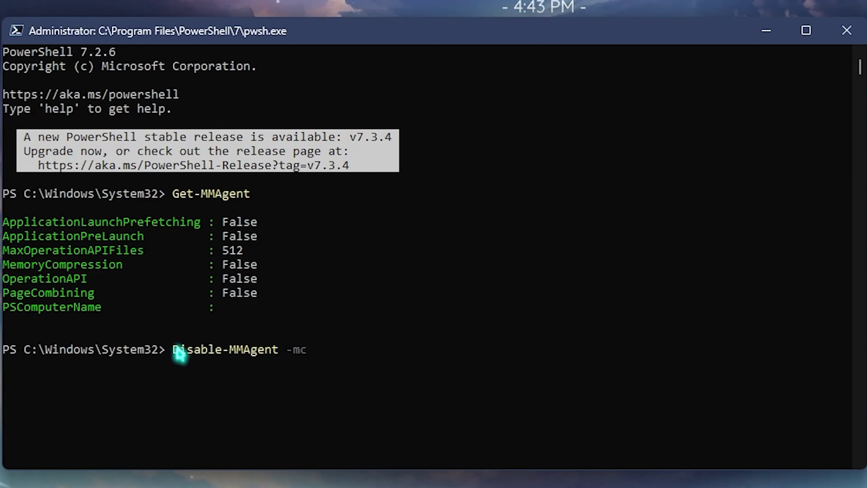
key("BackSpace")
key("BackSpace")
key("BackSpace")
key("BackSpace")
key("BackSpace")
key("BackSpace")
key("BackSpace")
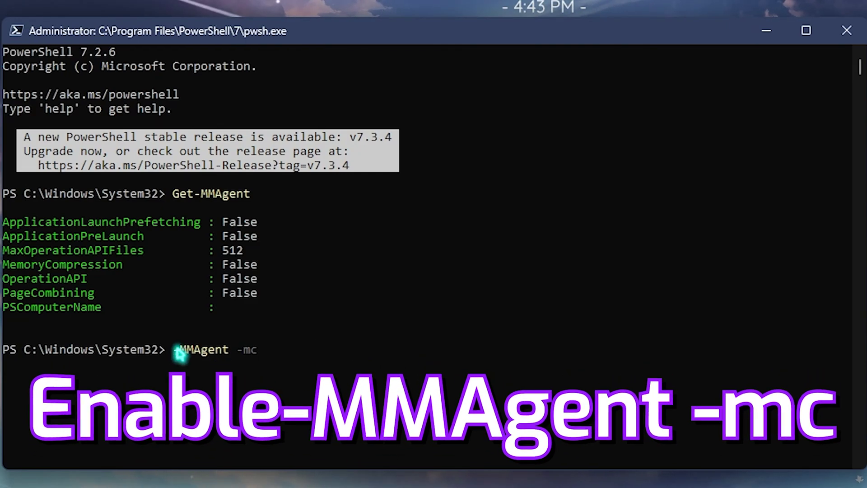
type("Enable")
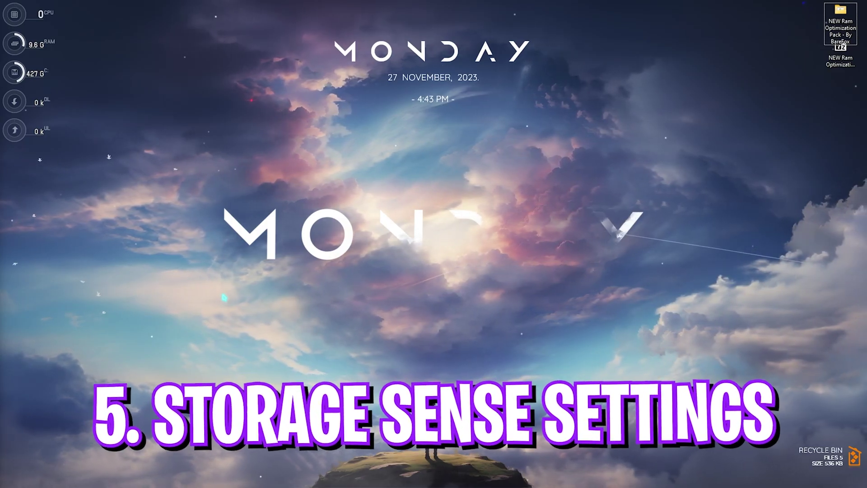
Open Settings, search for Storage, and go to the Storage Sense page.
key("super")
type("settings")
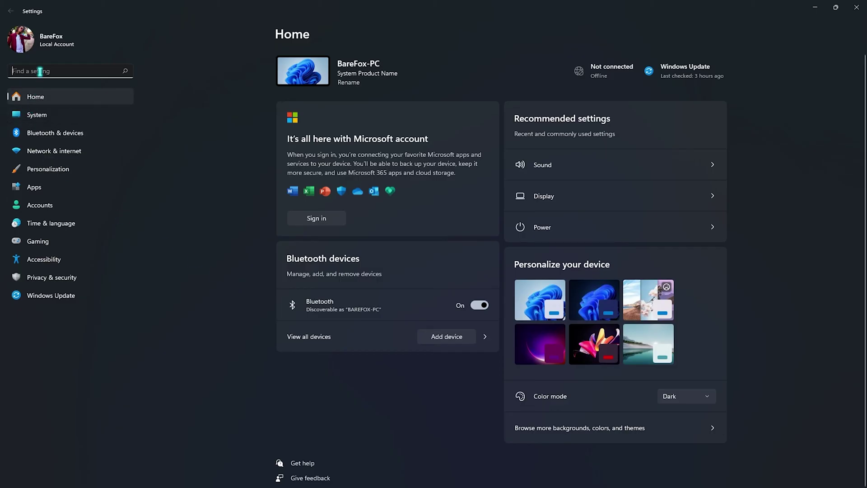
type("Storage")
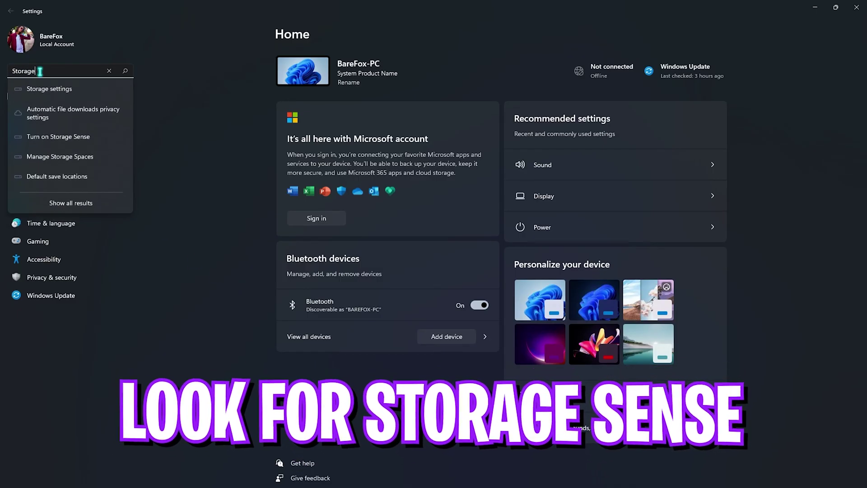
left_click(53, 139)
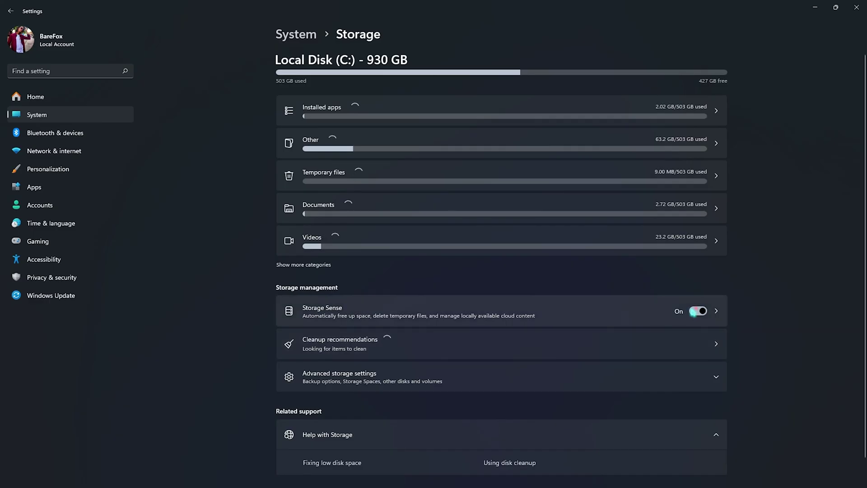
left_click(358, 317)
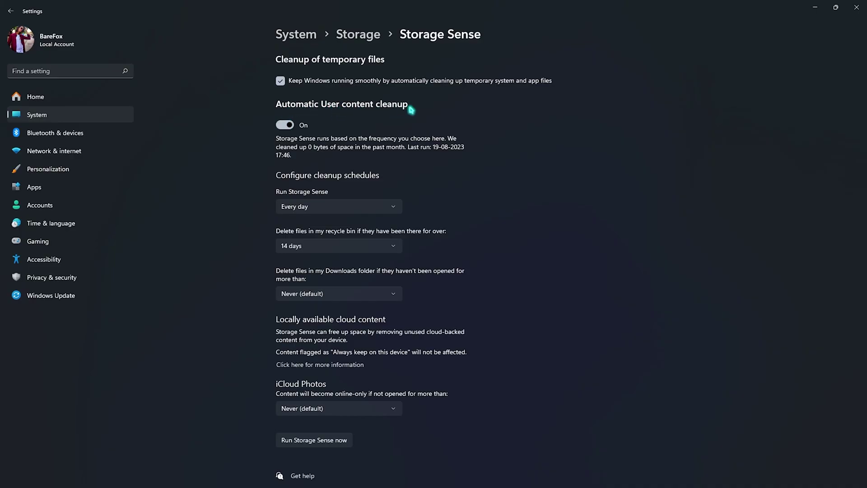
Keep Storage Sense scheduled for Every day and start Run Storage Sense now.
left_click(302, 207)
left_click(303, 207)
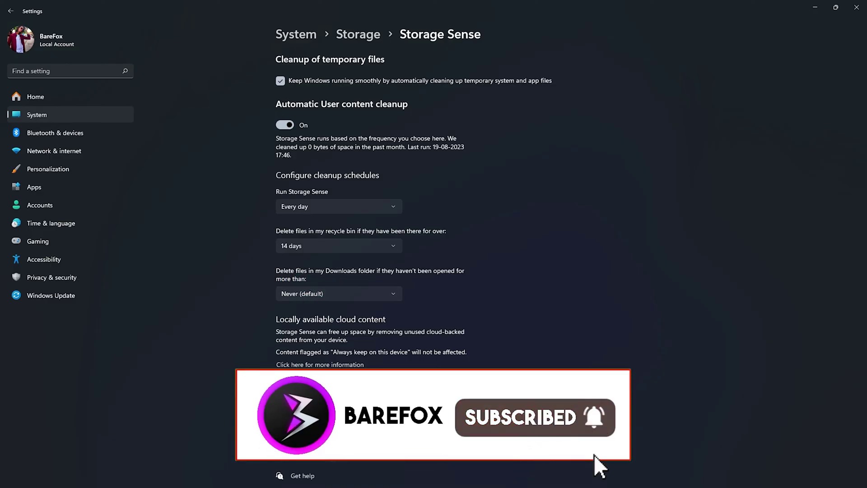
left_click(303, 441)
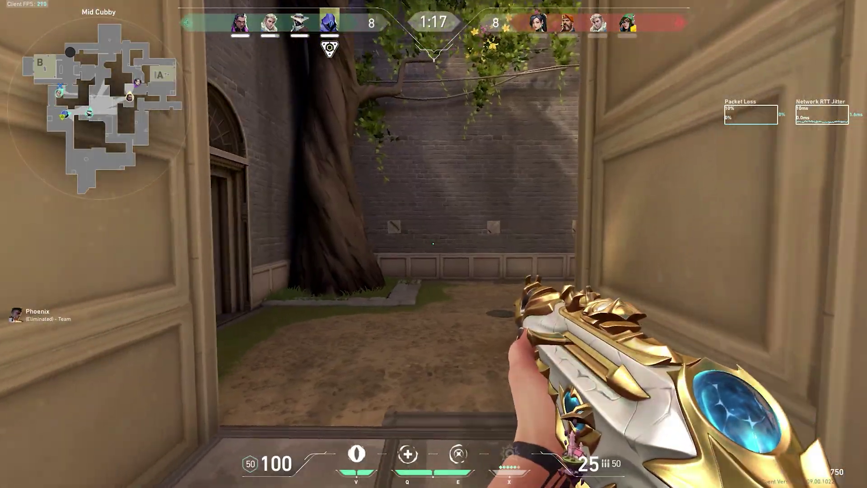
Shoot the Sage at A Tree, then cast Devour (Q) to heal to 100.
left_click(434, 244)
left_click(433, 243)
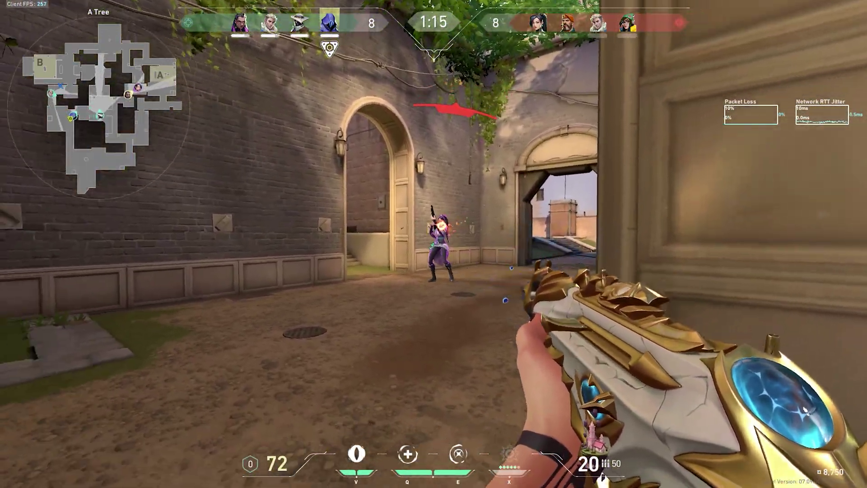
left_click(434, 244)
key("q")
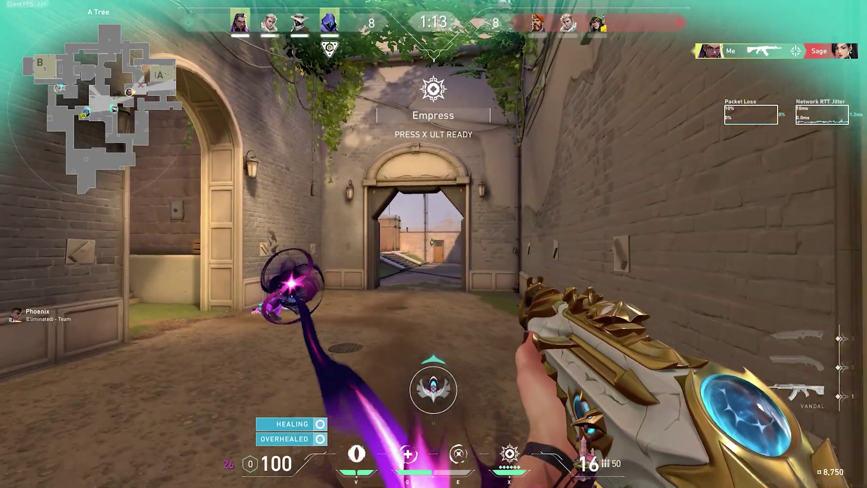
key("w")
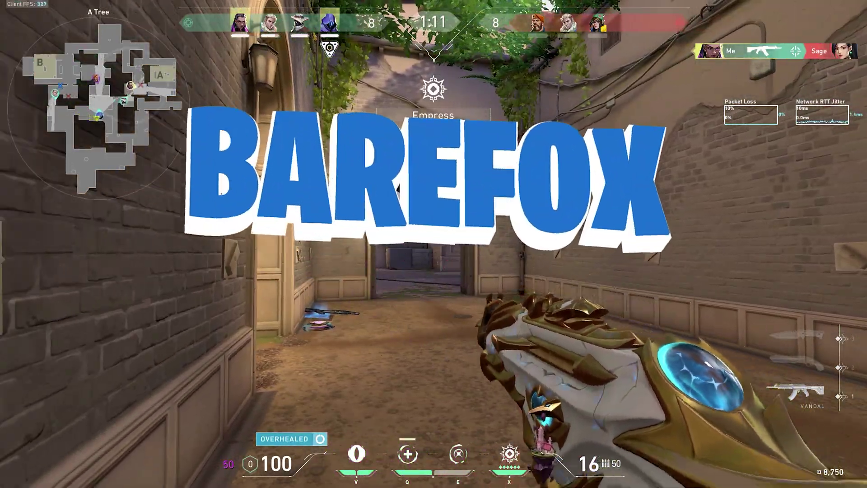